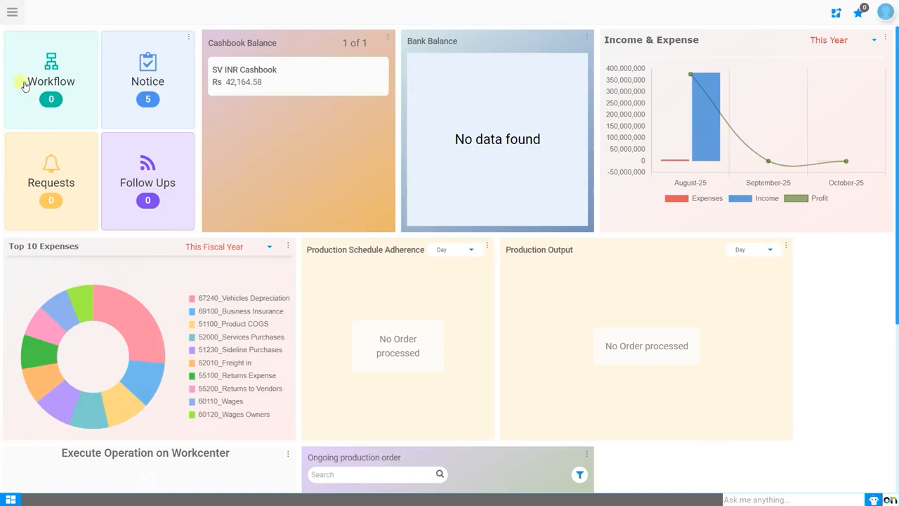
Search the application menu for "asset d", highlight the Create Asset Dep/Amort entry, and clear the search
{"action": "left_click", "coordinate": [12, 12]}
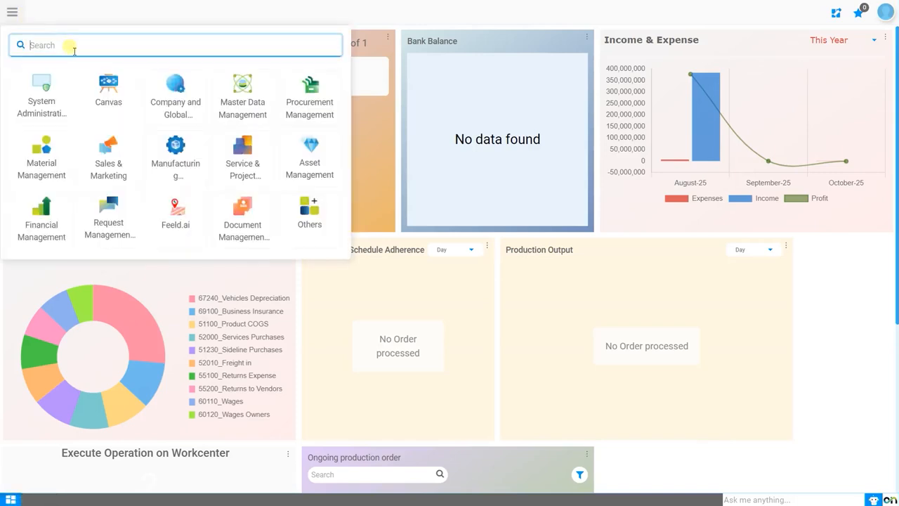
{"action": "type", "text": "asset d"}
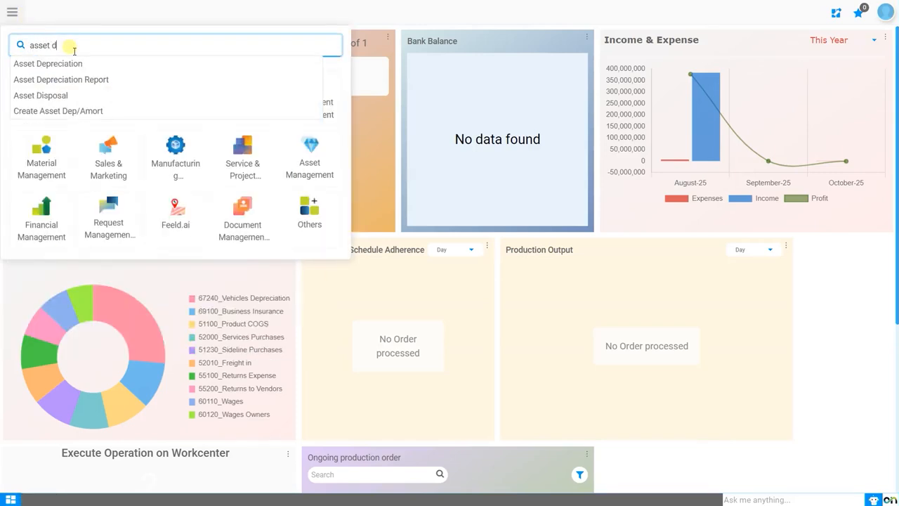
{"action": "key", "text": "Up"}
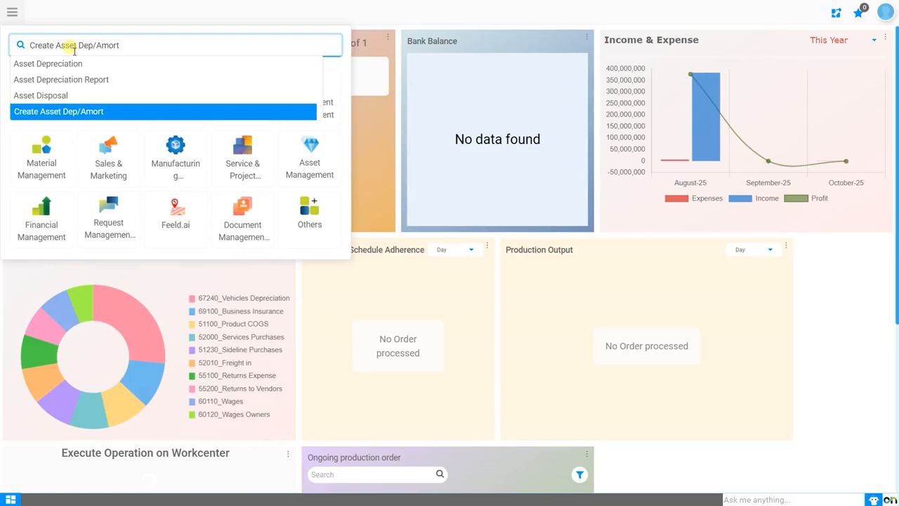
{"action": "key", "text": "ctrl+a"}
{"action": "key", "text": "BackSpace"}
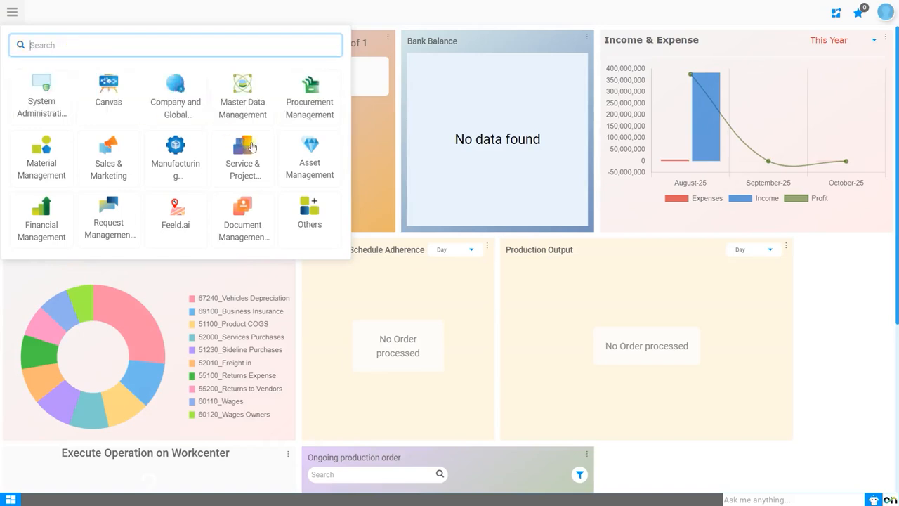
Open the Create Asset Dep/Amort process from Fixed Asset Management in the Asset Management module
{"action": "left_click", "coordinate": [319, 181]}
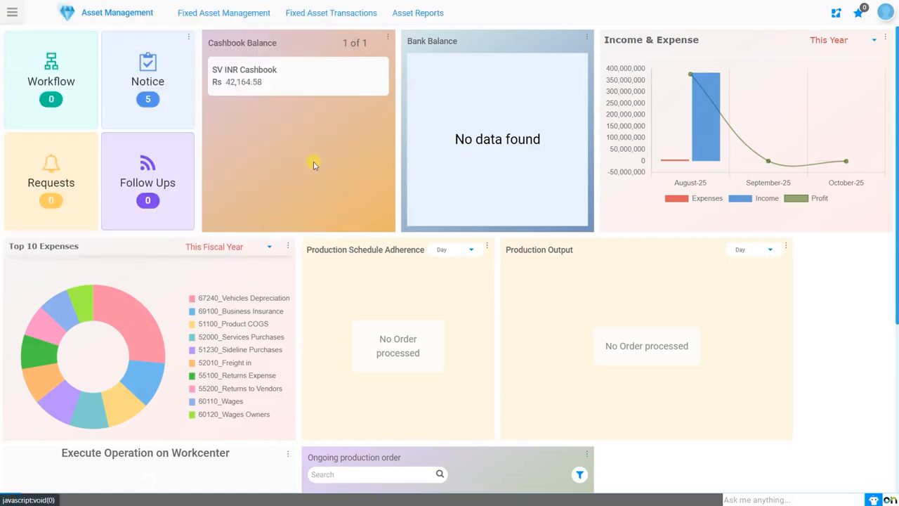
{"action": "left_click", "coordinate": [235, 14]}
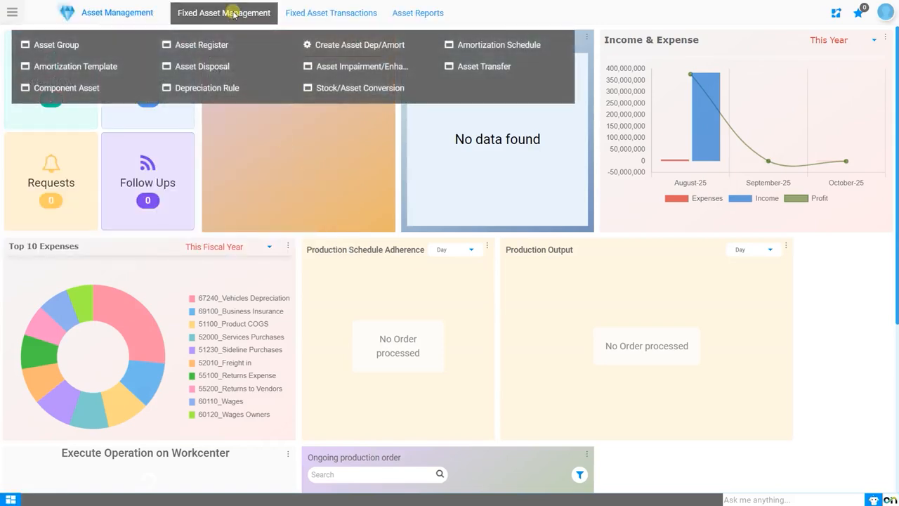
{"action": "left_click", "coordinate": [342, 48]}
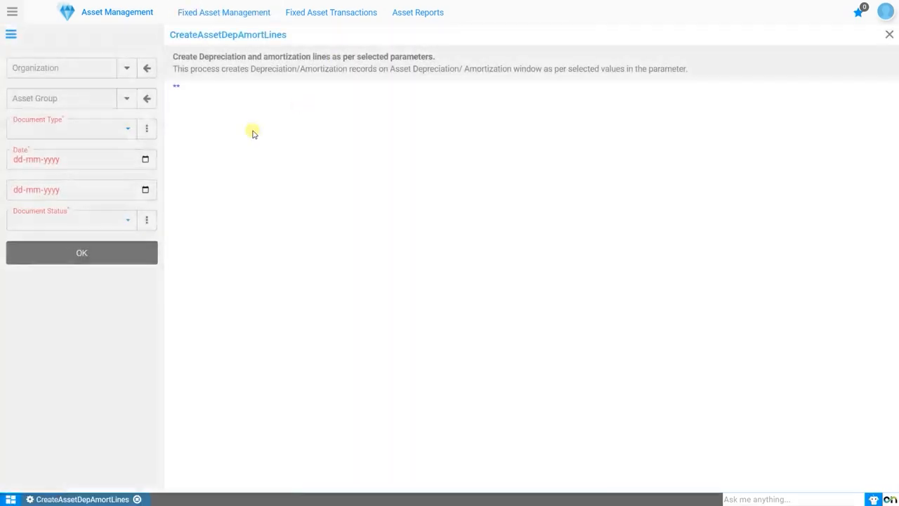
Set the process's organization to Sonic Ventures and its asset group to Vehicle
{"action": "left_click", "coordinate": [126, 70]}
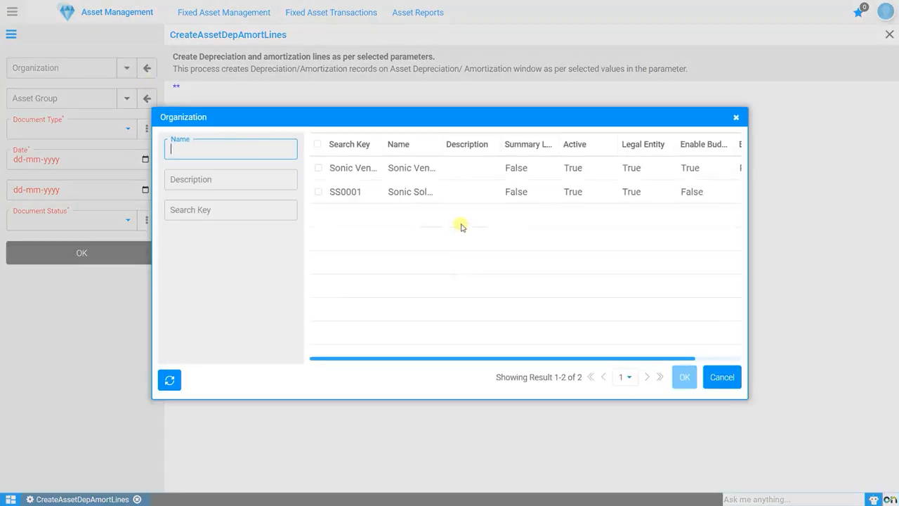
{"action": "left_click", "coordinate": [416, 170]}
{"action": "left_click", "coordinate": [685, 376]}
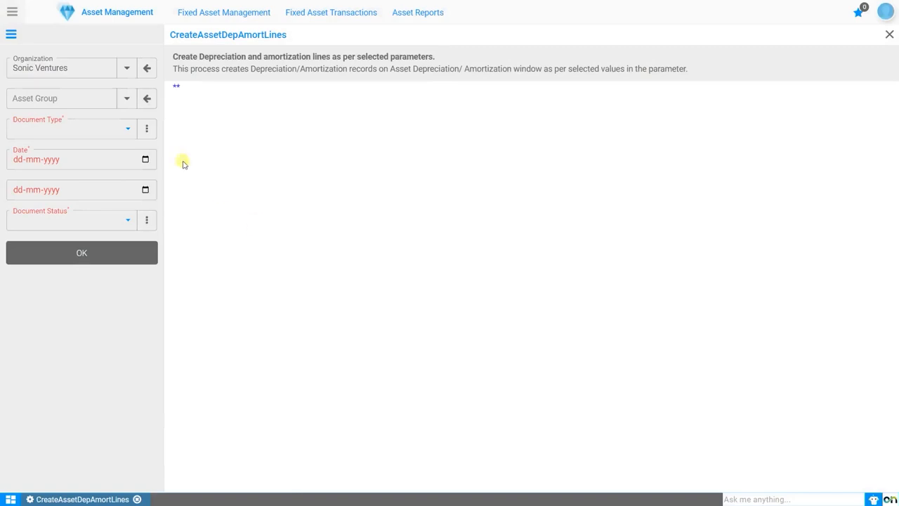
{"action": "left_click", "coordinate": [125, 98]}
{"action": "left_click", "coordinate": [346, 168]}
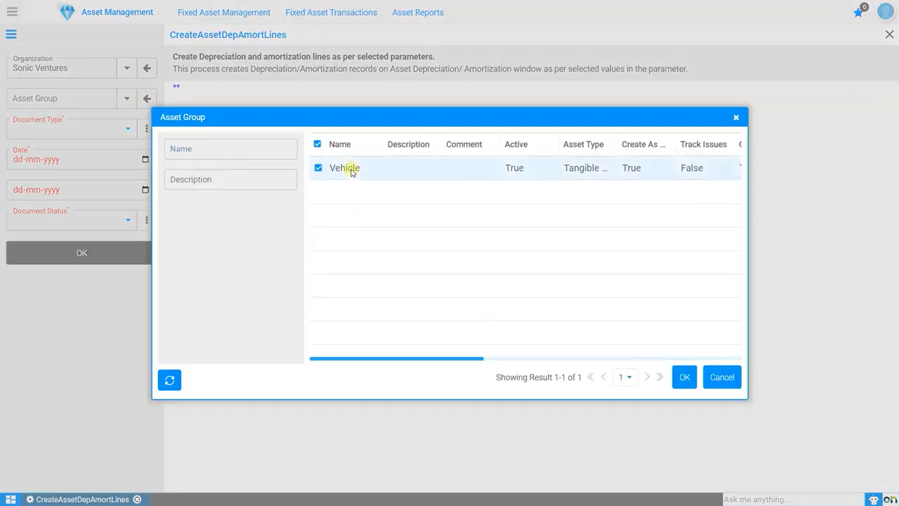
{"action": "left_click", "coordinate": [685, 377]}
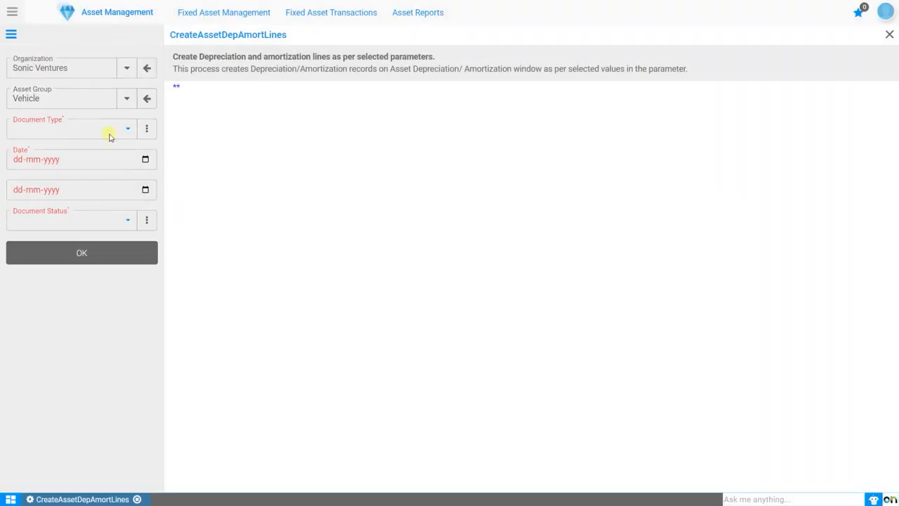
Set the document type to Fixed Asset Depreciation and the date range from 01-09-2025 to 30-09-2025
{"action": "left_click", "coordinate": [106, 129]}
{"action": "left_click", "coordinate": [97, 143]}
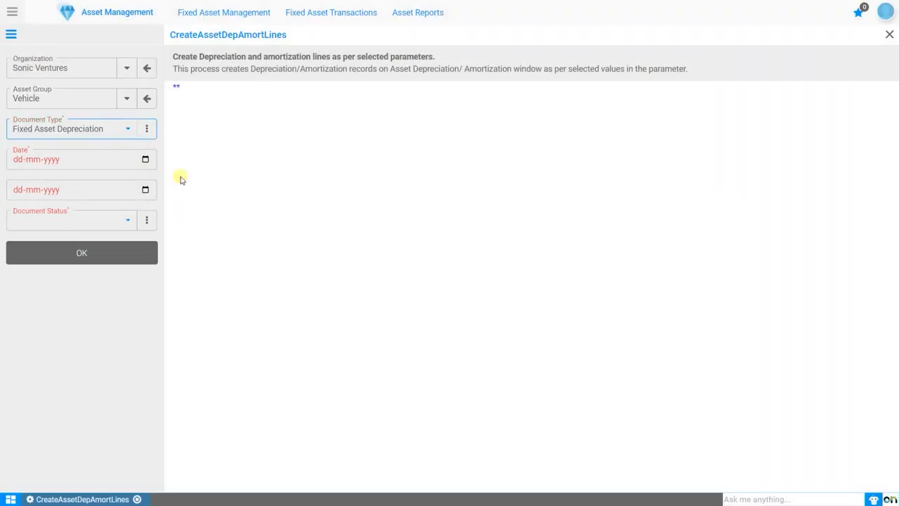
{"action": "left_click", "coordinate": [146, 159]}
{"action": "left_click", "coordinate": [101, 184]}
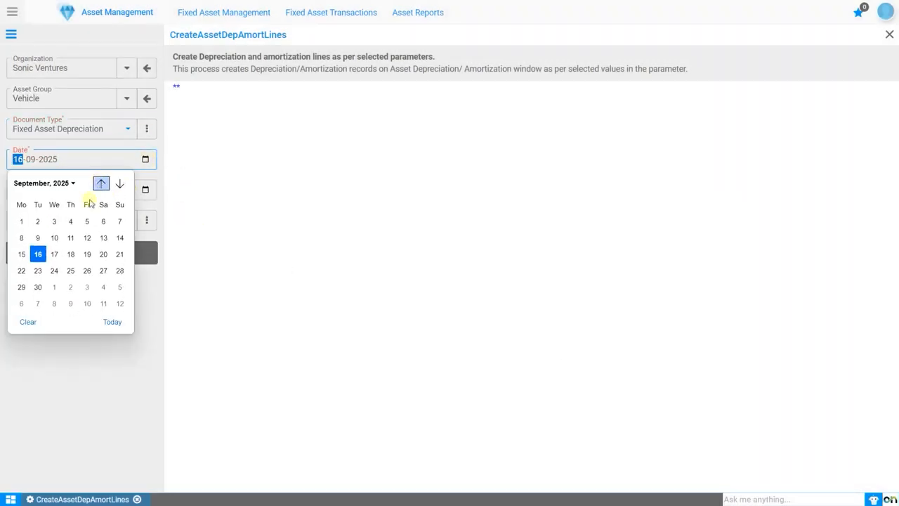
{"action": "left_click", "coordinate": [21, 221]}
{"action": "left_click", "coordinate": [144, 189]}
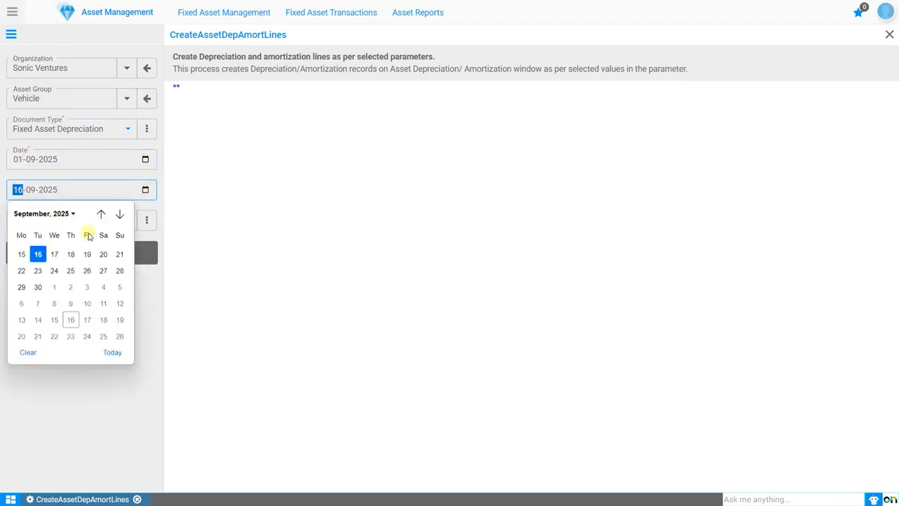
{"action": "left_click", "coordinate": [100, 213]}
{"action": "left_click", "coordinate": [38, 316]}
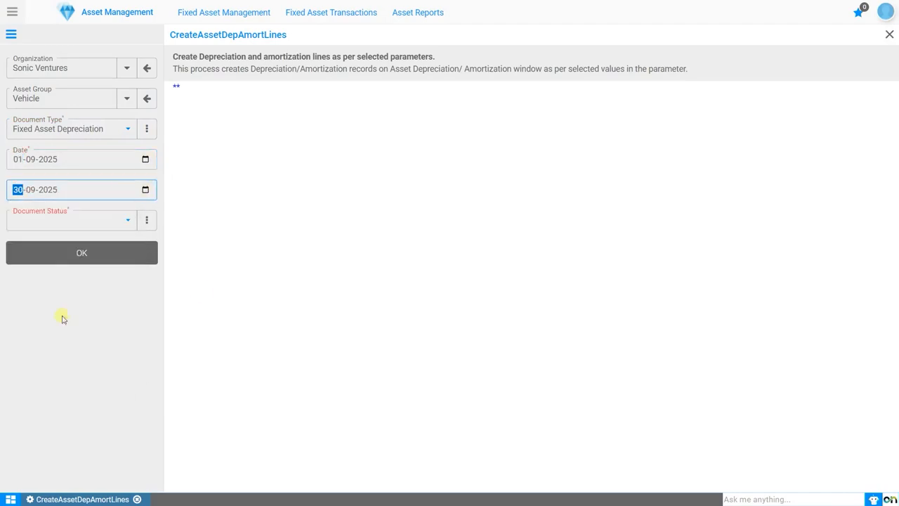
Set the document status to Drafted, run the depreciation process, and highlight the resulting document number
{"action": "left_click", "coordinate": [58, 223]}
{"action": "left_click", "coordinate": [62, 246]}
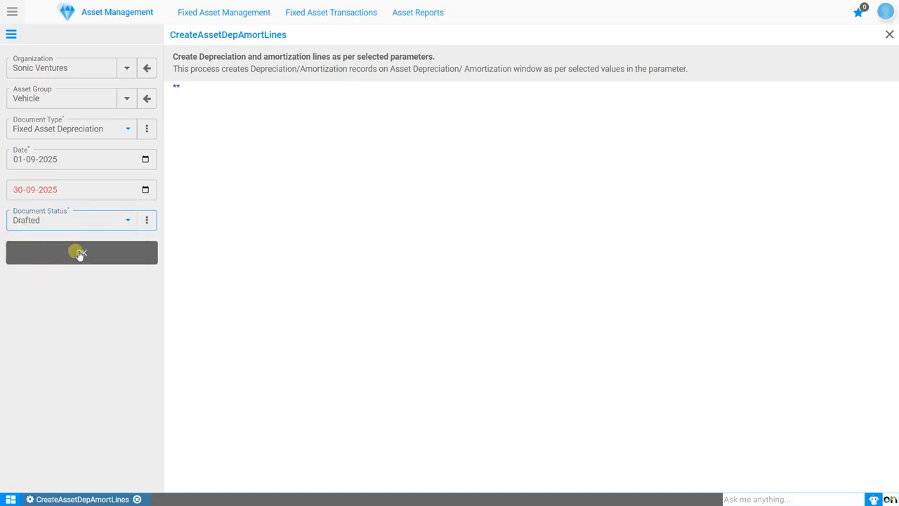
{"action": "left_click", "coordinate": [80, 253]}
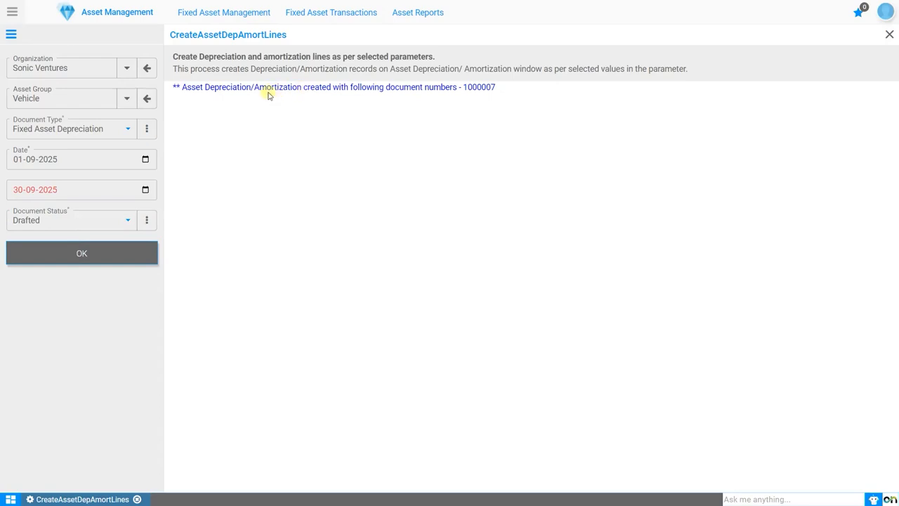
{"action": "double_click", "coordinate": [486, 89]}
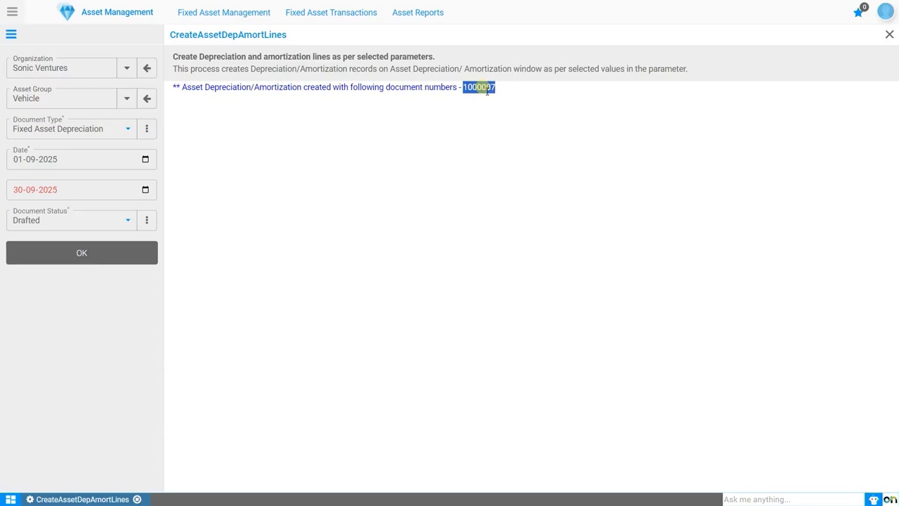
Open the drafted September 2025 Vehicle depreciation record in the Asset Depreciation window
{"action": "left_click", "coordinate": [328, 14]}
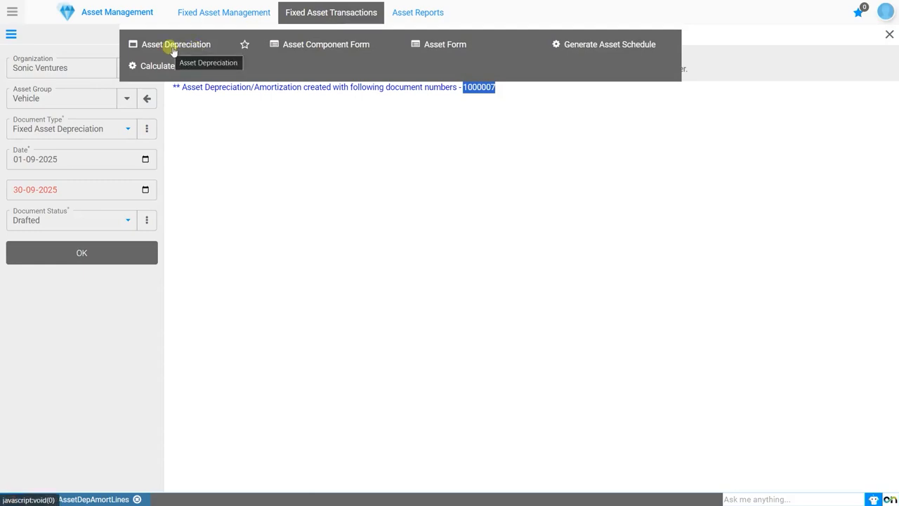
{"action": "left_click", "coordinate": [171, 49]}
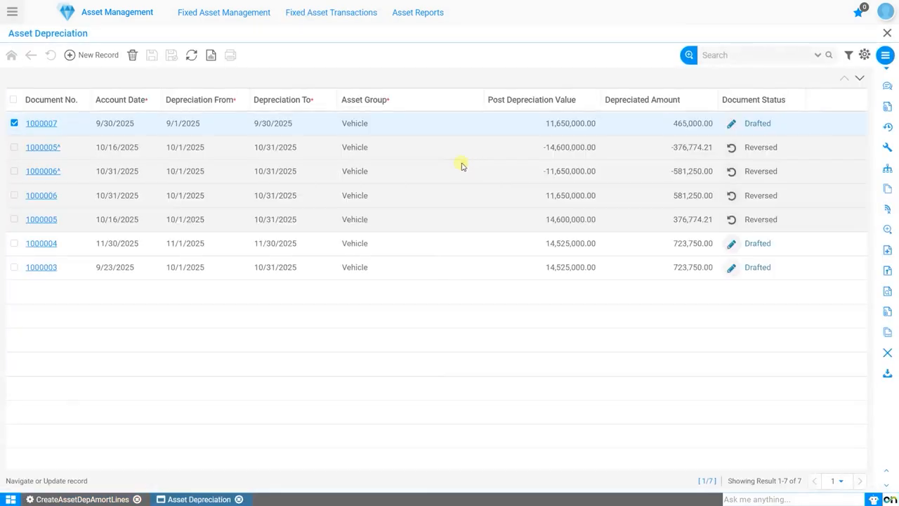
{"action": "left_click", "coordinate": [39, 123]}
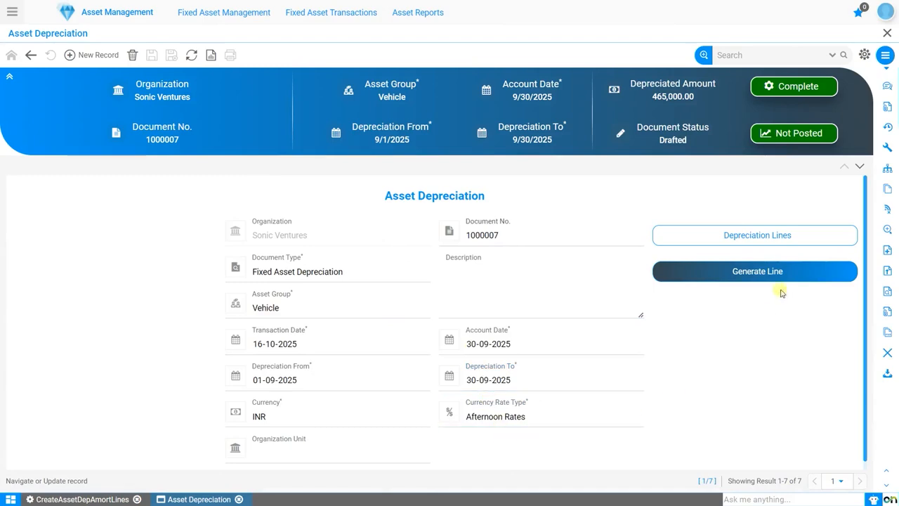
Examine the record's depreciation lines sorted by ascending line number, and return to the document header
{"action": "left_click", "coordinate": [784, 236]}
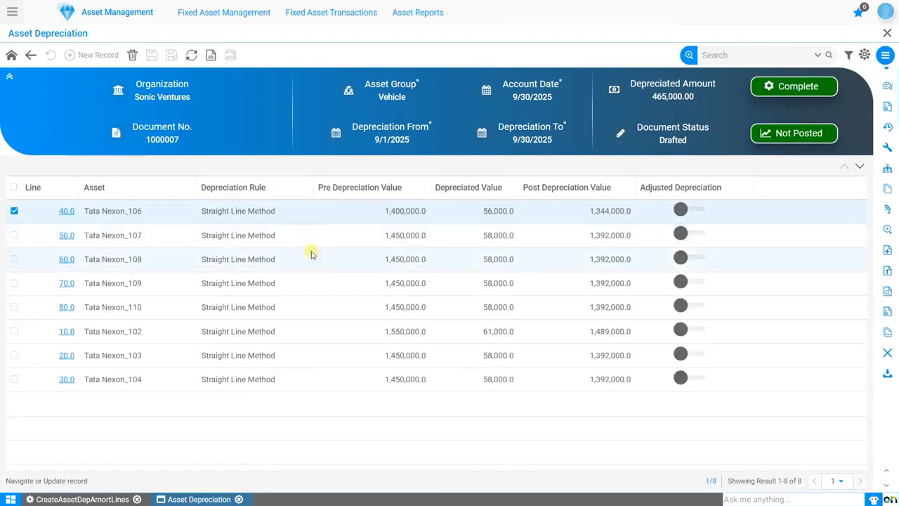
{"action": "left_click", "coordinate": [55, 189]}
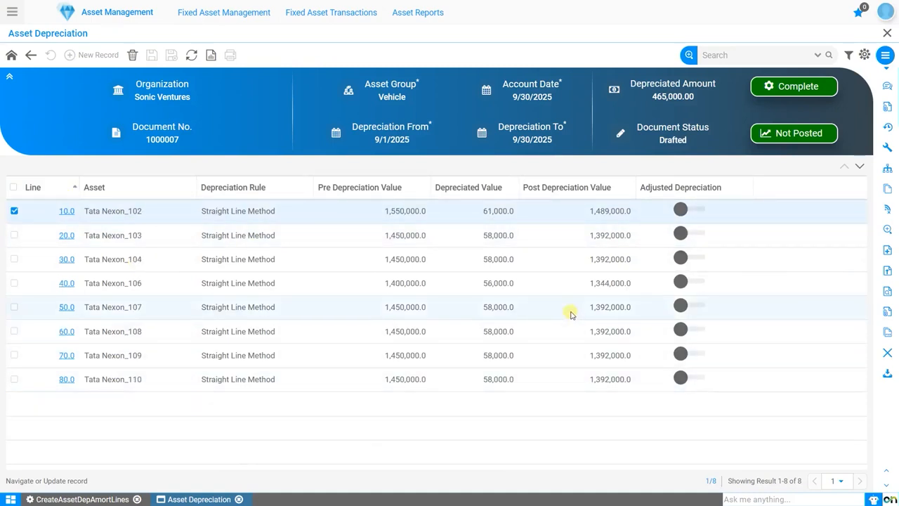
{"action": "left_click", "coordinate": [12, 55]}
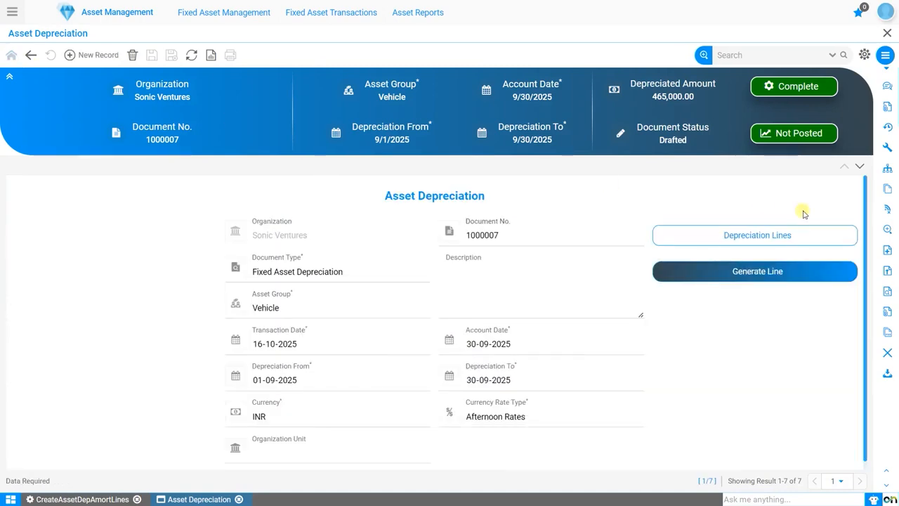
Complete the September depreciation document and post it to create its accounting entries
{"action": "left_click", "coordinate": [806, 88]}
{"action": "left_click", "coordinate": [480, 284]}
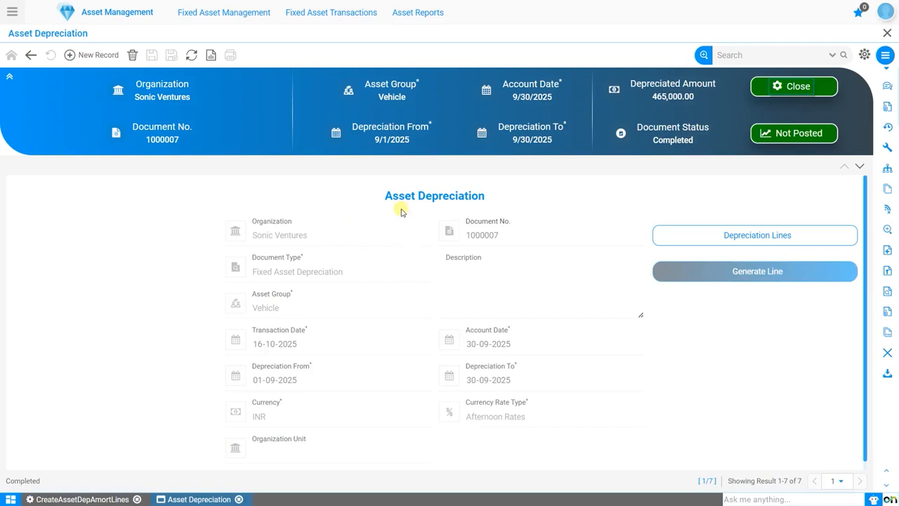
{"action": "left_click", "coordinate": [803, 136]}
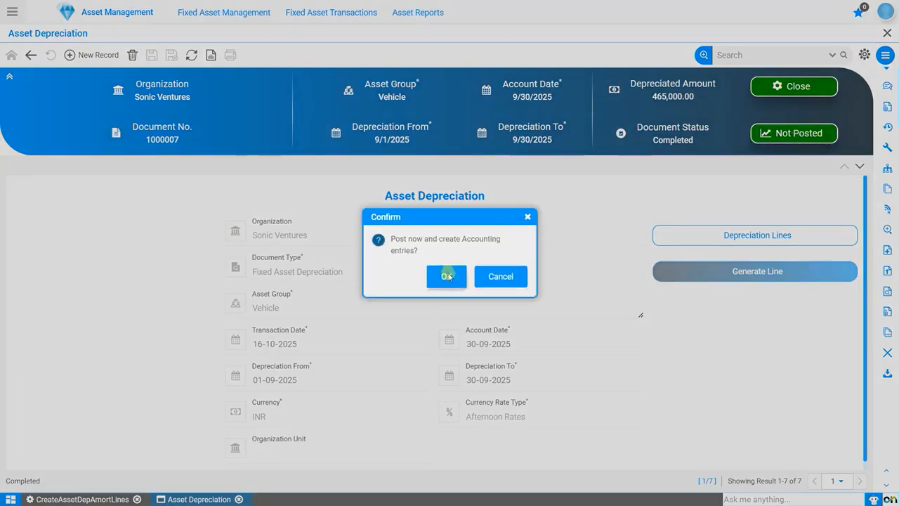
{"action": "left_click", "coordinate": [447, 276]}
{"action": "left_click", "coordinate": [528, 228]}
Examine the document's posted entries in the Account Viewer, widening the Account column to read full account names, and close the viewer
{"action": "left_click", "coordinate": [773, 134]}
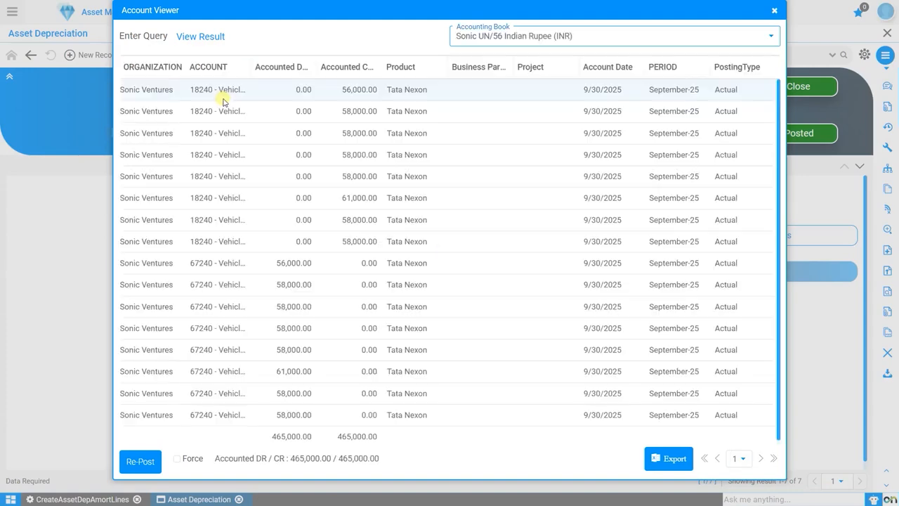
{"action": "left_click_drag", "start_coordinate": [253, 65], "coordinate": [429, 63]}
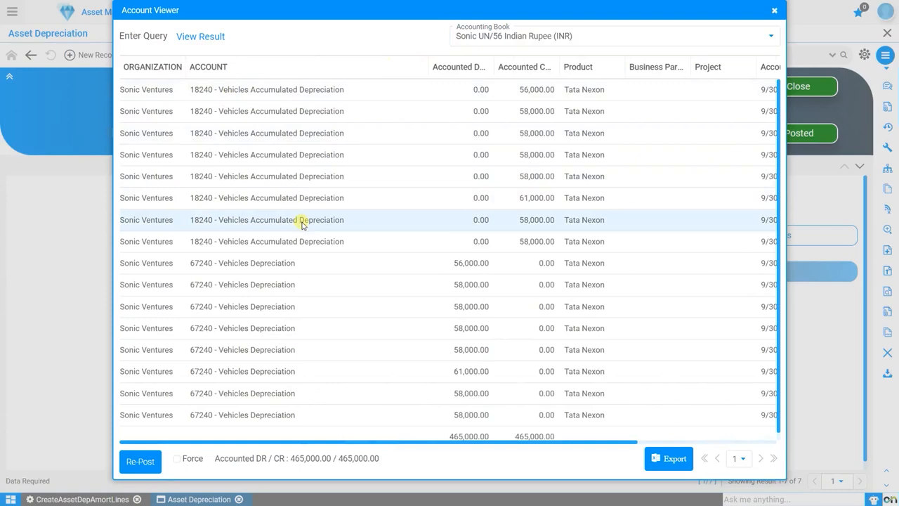
{"action": "left_click", "coordinate": [257, 266]}
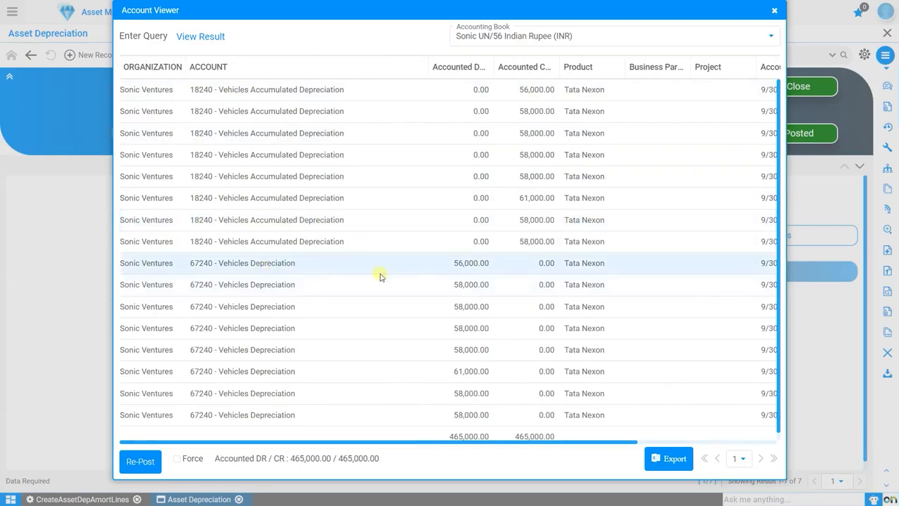
{"action": "left_click", "coordinate": [774, 10]}
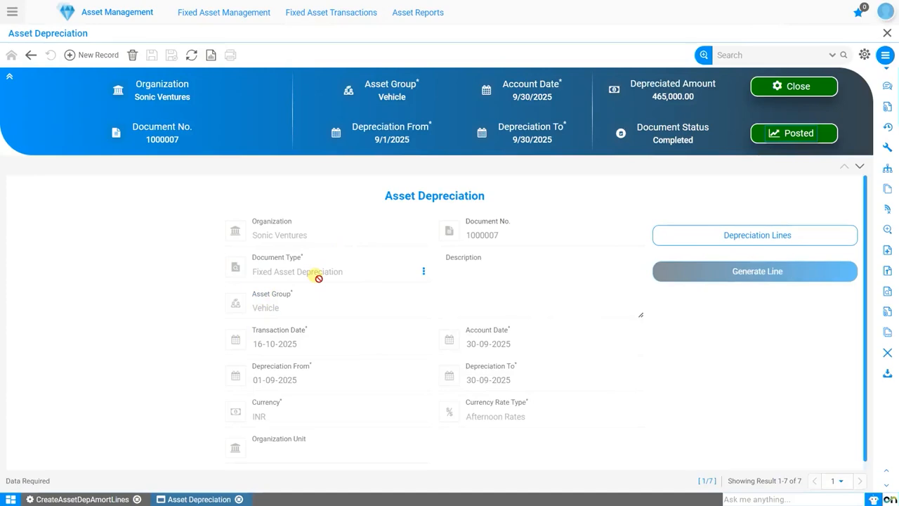
Open Tata Nexon_109 in the Asset Register and examine the Depreciation/Amortized amount in its Life/Depreciation details
{"action": "mouse_move", "coordinate": [227, 24]}
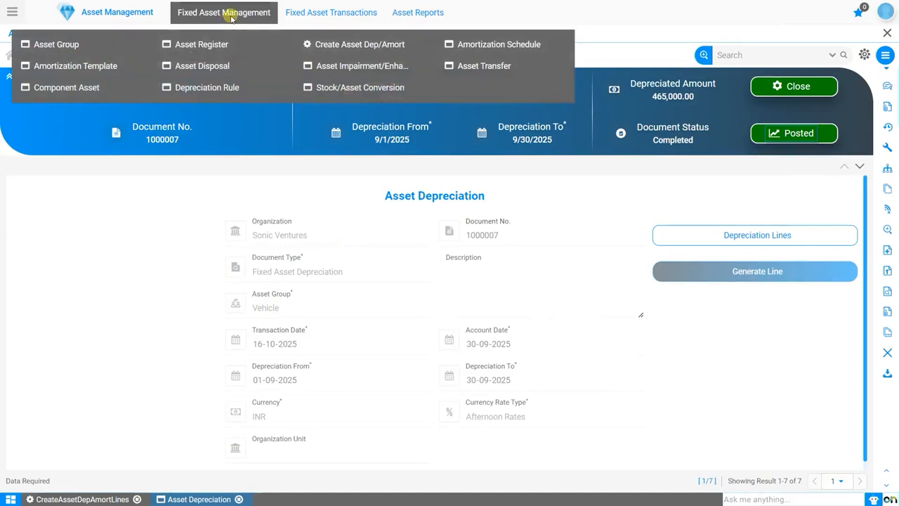
{"action": "left_click", "coordinate": [202, 44]}
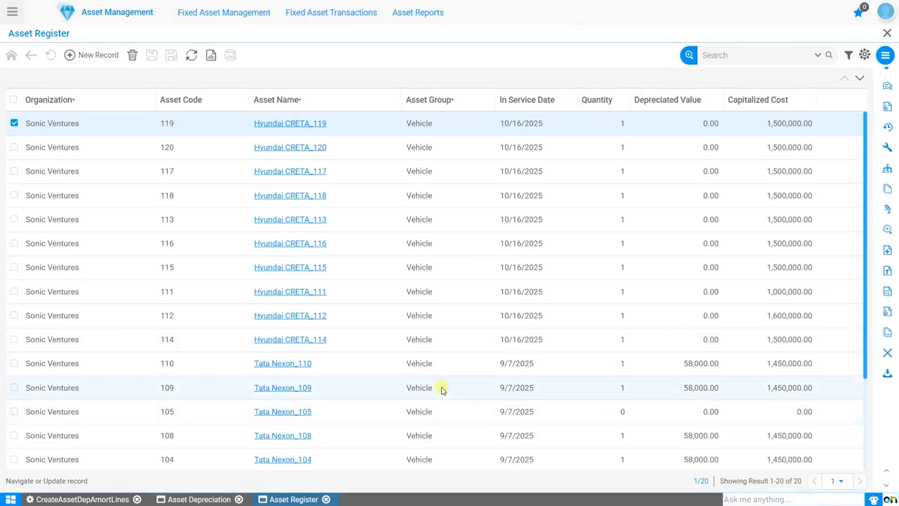
{"action": "left_click", "coordinate": [297, 387]}
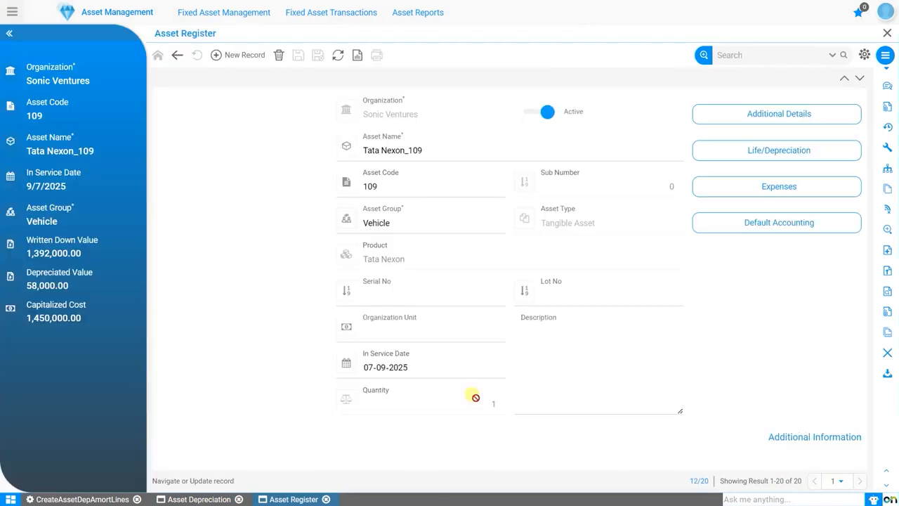
{"action": "left_click", "coordinate": [755, 150]}
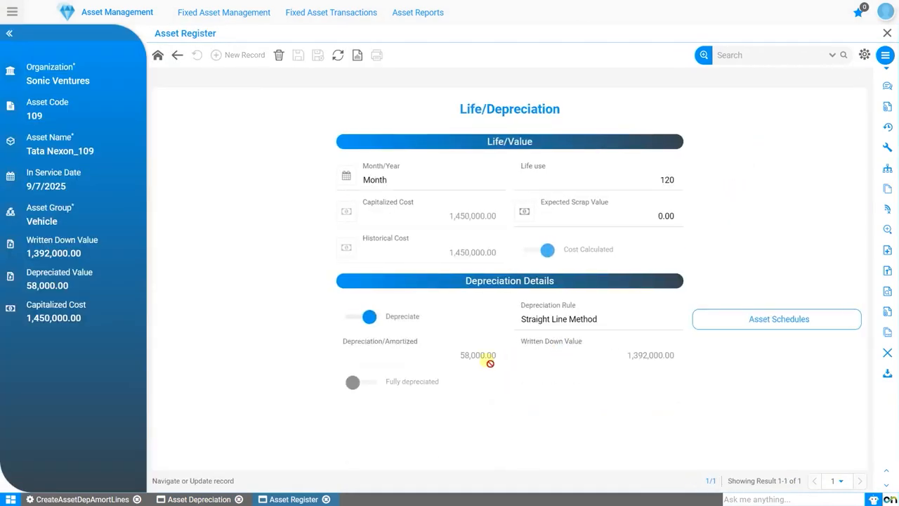
{"action": "left_click_drag", "start_coordinate": [457, 358], "coordinate": [504, 355]}
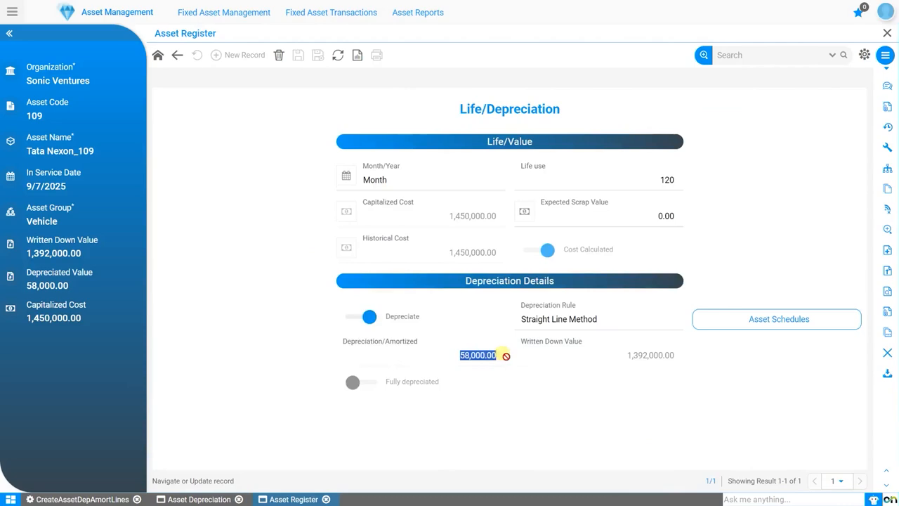
Examine Tata Nexon_109's asset schedule for its depreciated periods, and return to the Asset Depreciation document
{"action": "left_click", "coordinate": [823, 318]}
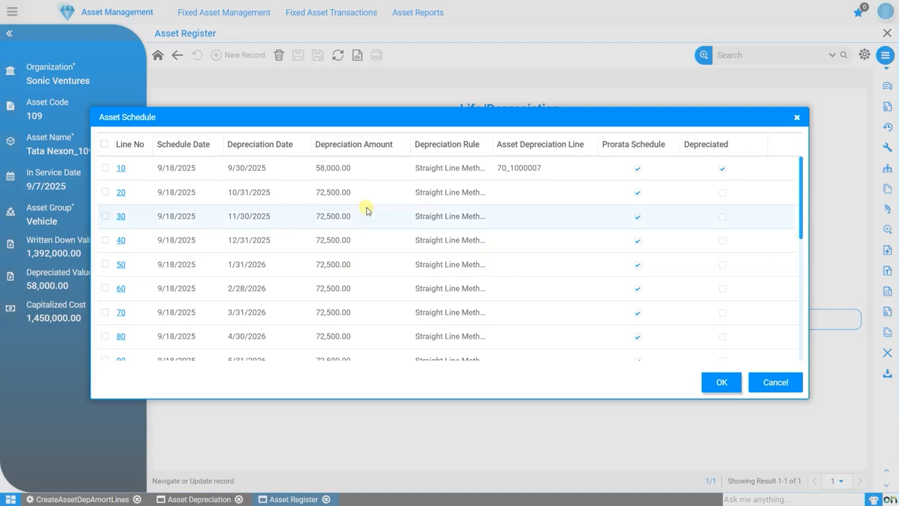
{"action": "left_click", "coordinate": [274, 175]}
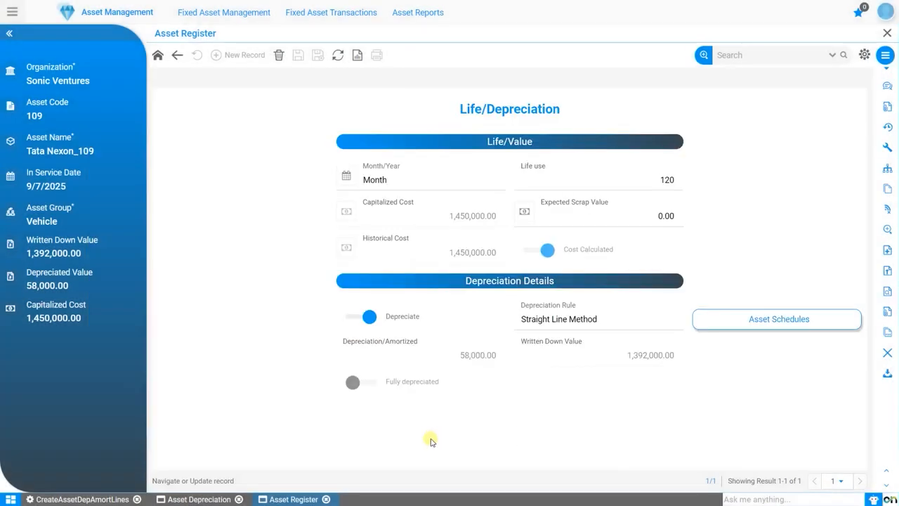
{"action": "left_click", "coordinate": [222, 499]}
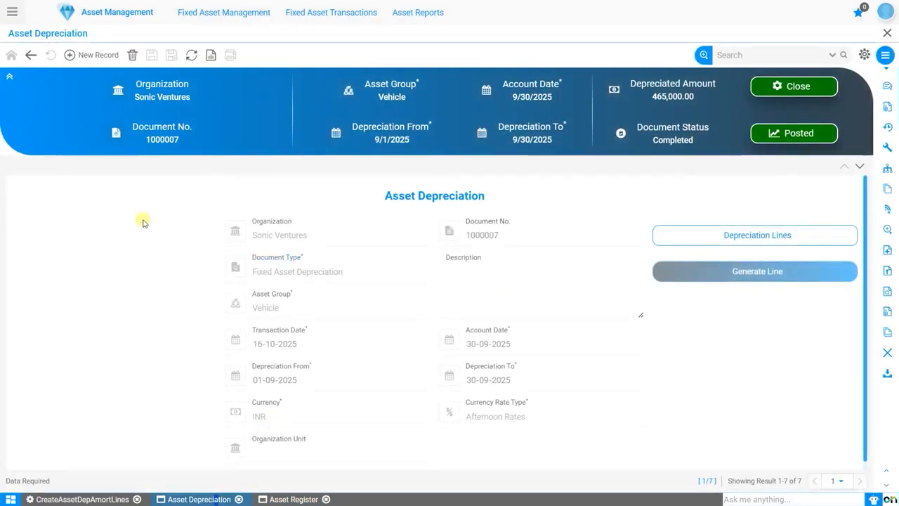
Start a new Asset Depreciation record for Sonic Ventures and choose Vehicle as the asset group
{"action": "left_click", "coordinate": [102, 55]}
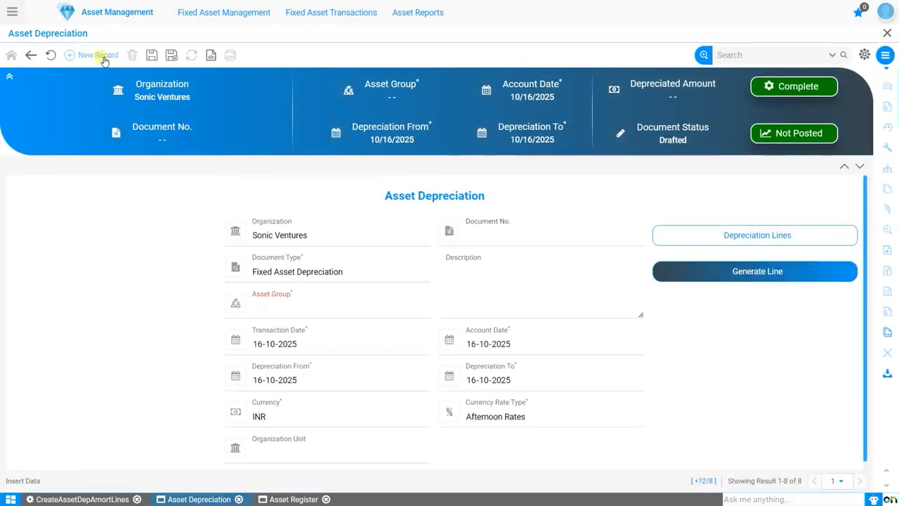
{"action": "left_click", "coordinate": [280, 239]}
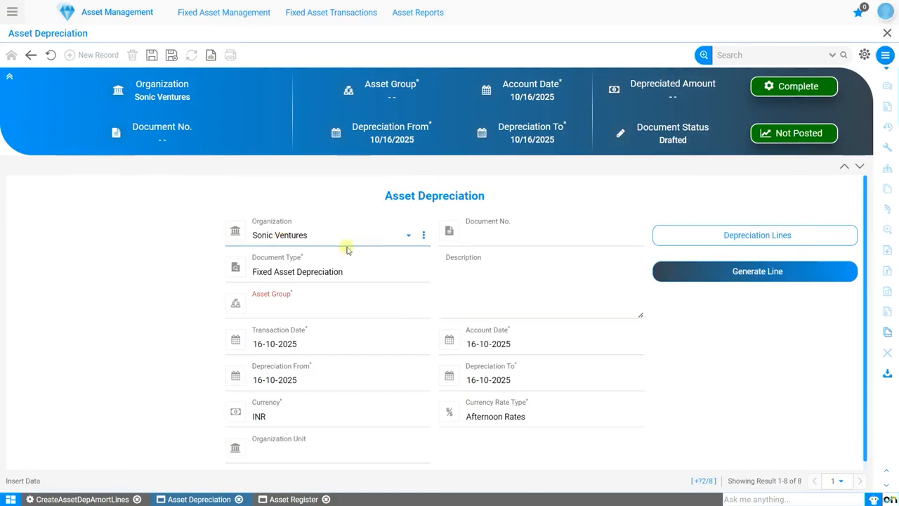
{"action": "left_click", "coordinate": [512, 242]}
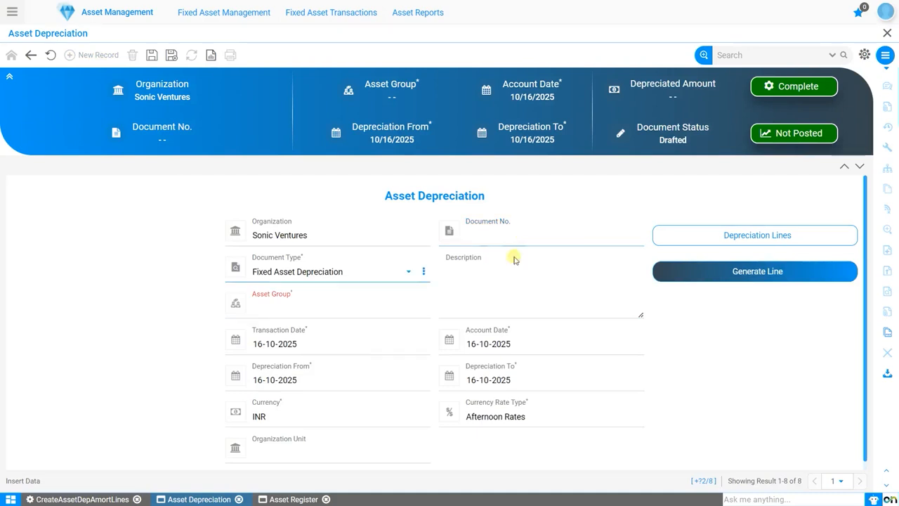
{"action": "left_click", "coordinate": [510, 283]}
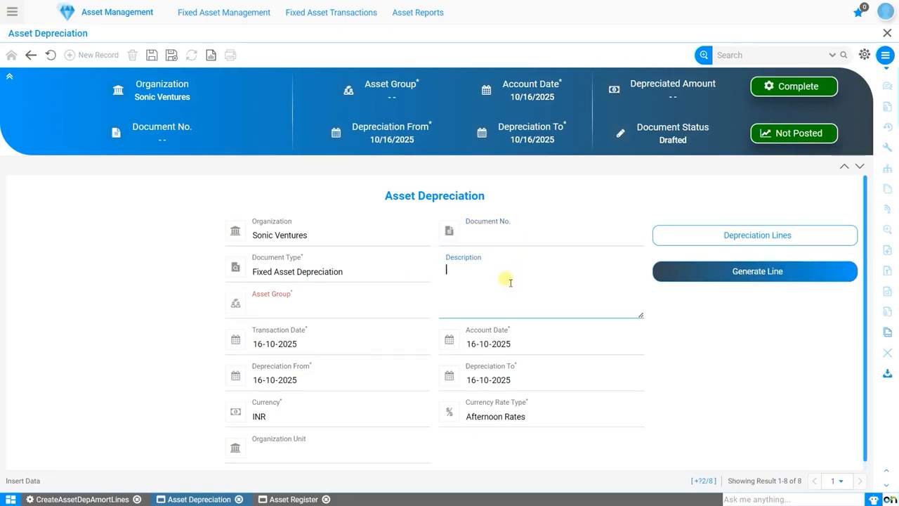
{"action": "left_click", "coordinate": [327, 307]}
{"action": "left_click", "coordinate": [319, 320]}
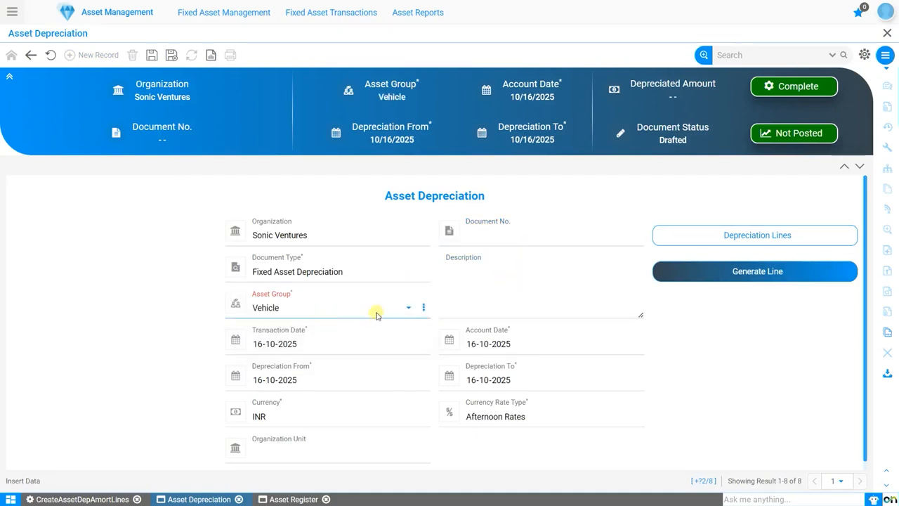
Set the new record's transaction date to 16-10-2025 and its account date to 31-10-2025
{"action": "left_click", "coordinate": [415, 343]}
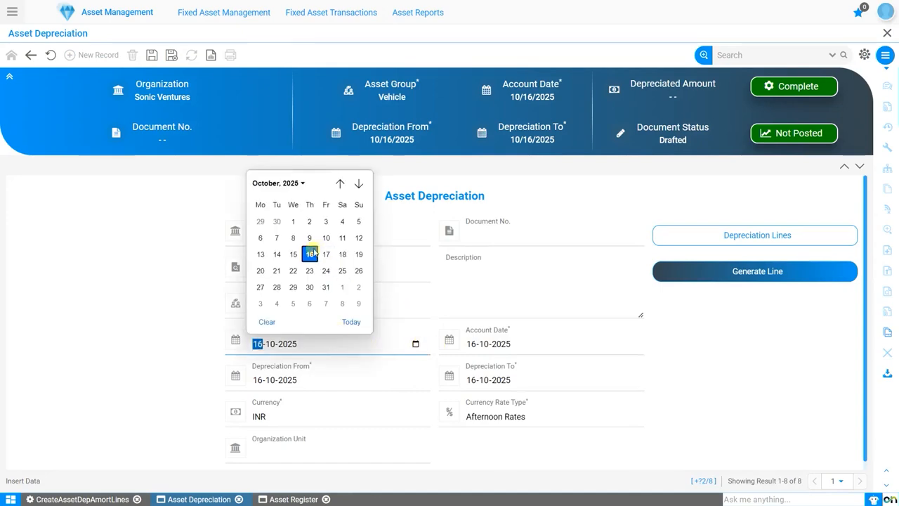
{"action": "left_click", "coordinate": [310, 253]}
{"action": "left_click", "coordinate": [629, 343]}
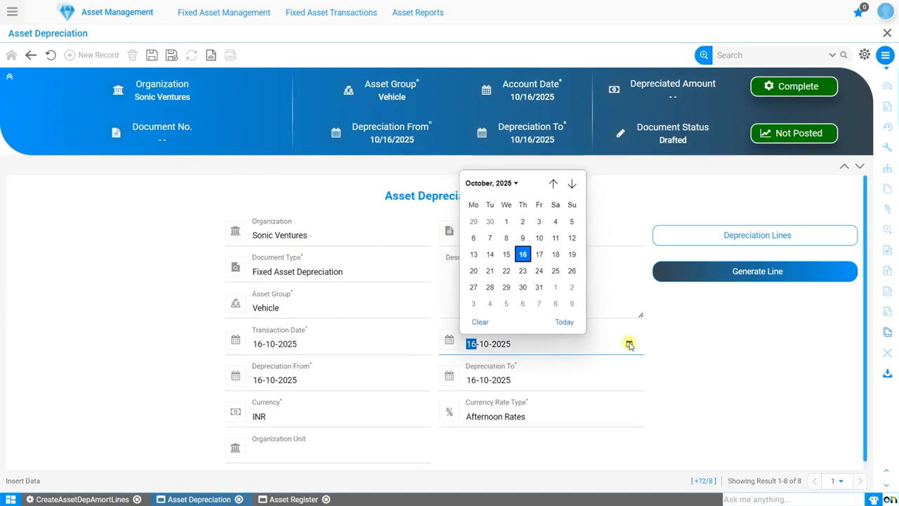
{"action": "left_click", "coordinate": [538, 287]}
Set the depreciation period to run from 01-10-2025 to 31-10-2025
{"action": "left_click", "coordinate": [287, 382]}
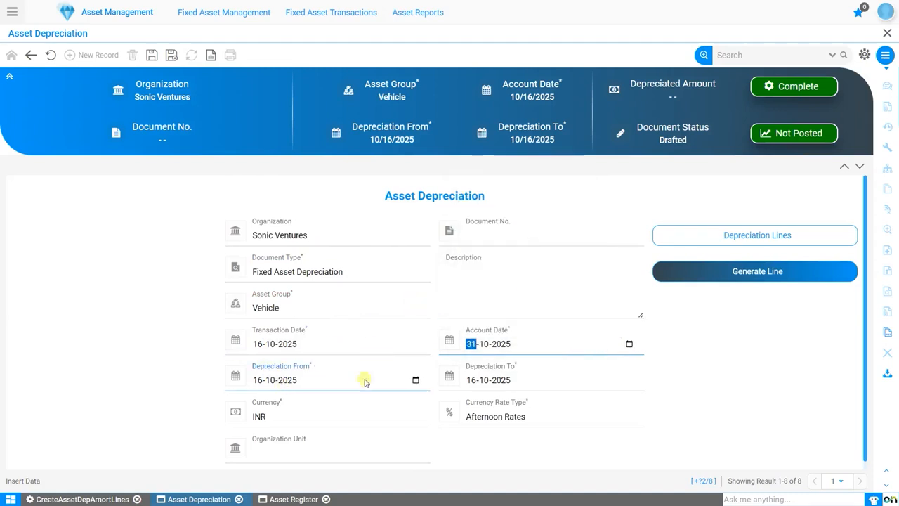
{"action": "left_click", "coordinate": [416, 382]}
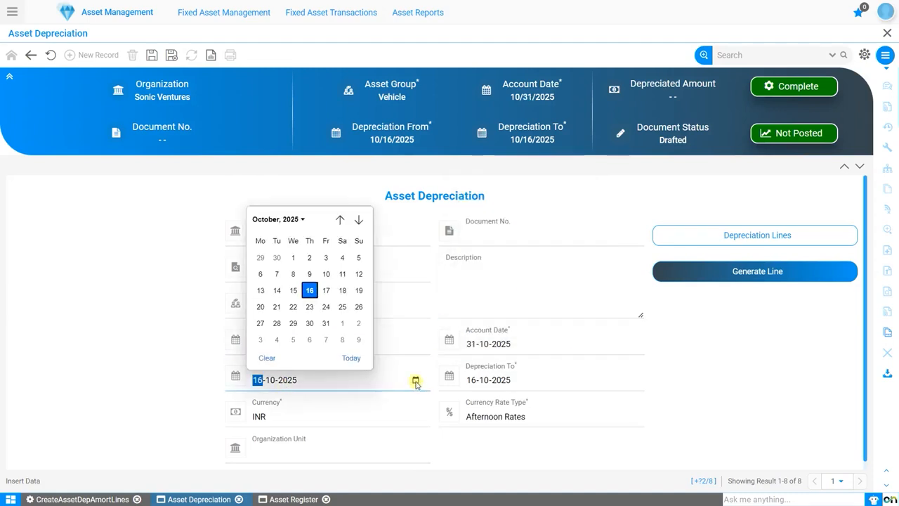
{"action": "left_click", "coordinate": [293, 257]}
{"action": "left_click", "coordinate": [629, 379]}
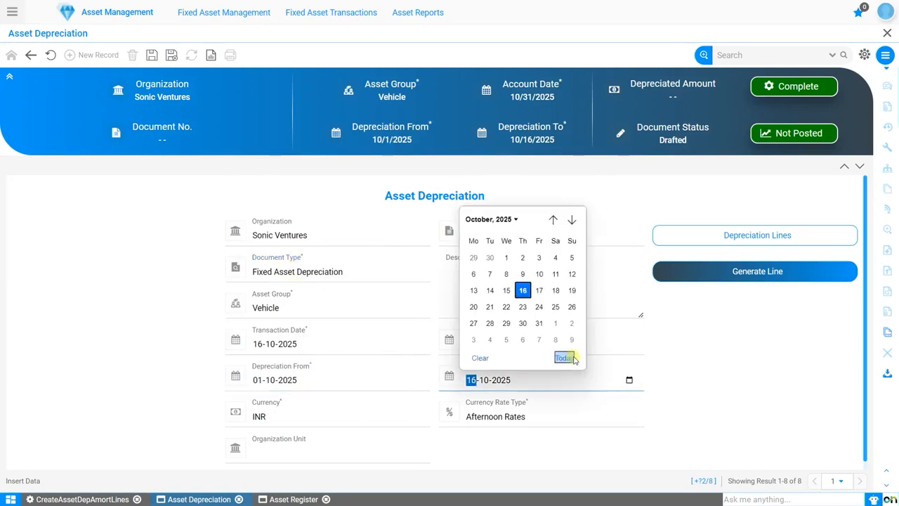
{"action": "left_click", "coordinate": [537, 321]}
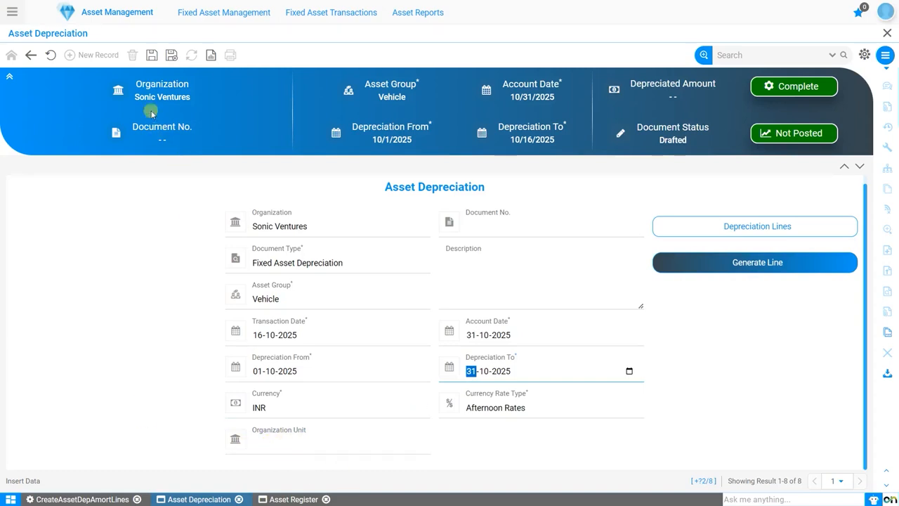
Save the October depreciation record and generate its depreciation lines
{"action": "left_click", "coordinate": [151, 55]}
{"action": "left_click", "coordinate": [741, 263]}
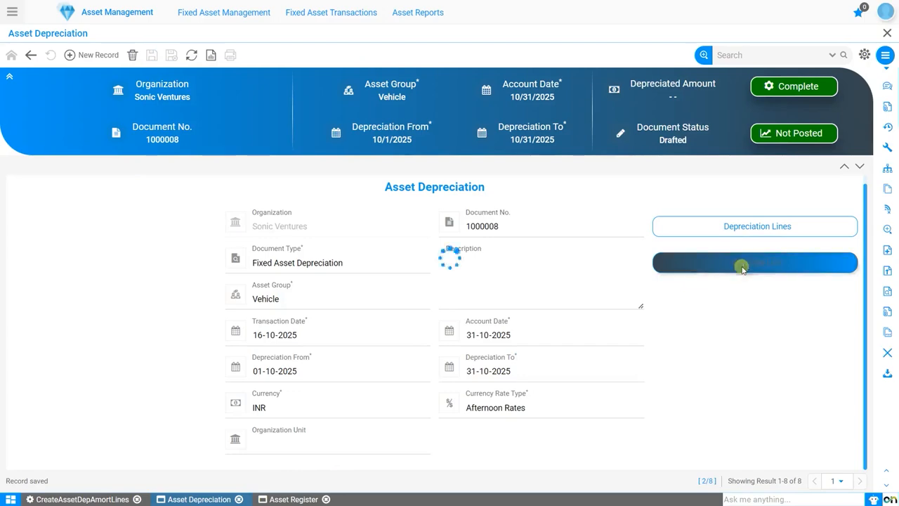
{"action": "left_click", "coordinate": [446, 275]}
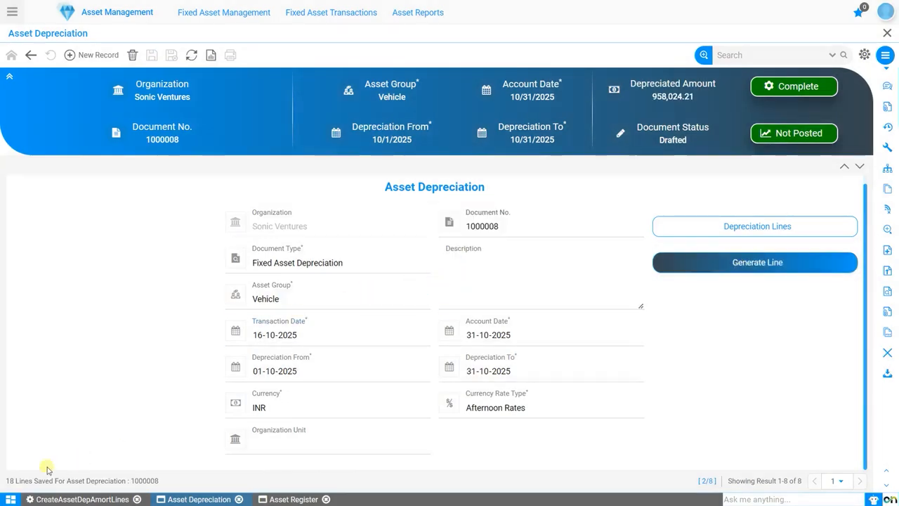
{"action": "left_click_drag", "start_coordinate": [10, 483], "coordinate": [194, 481]}
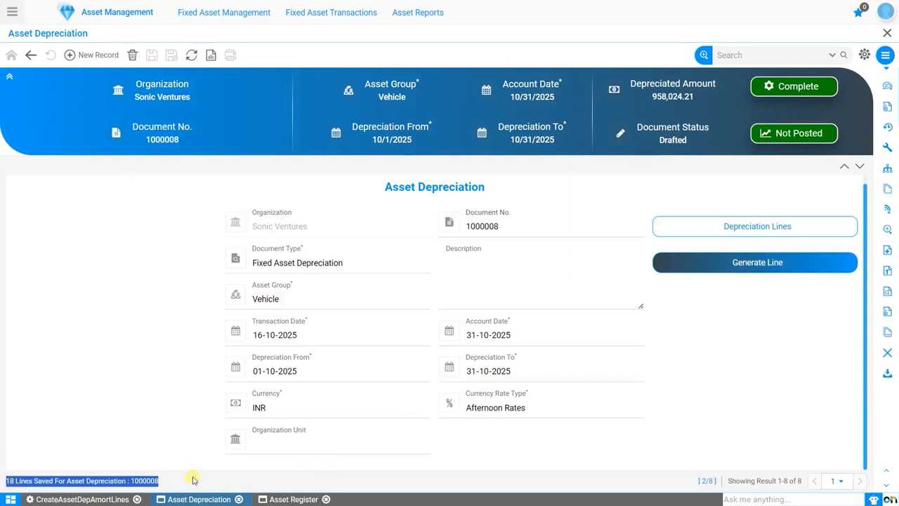
Examine the generated October depreciation lines for the vehicle assets, and return to the document header
{"action": "left_click", "coordinate": [692, 230]}
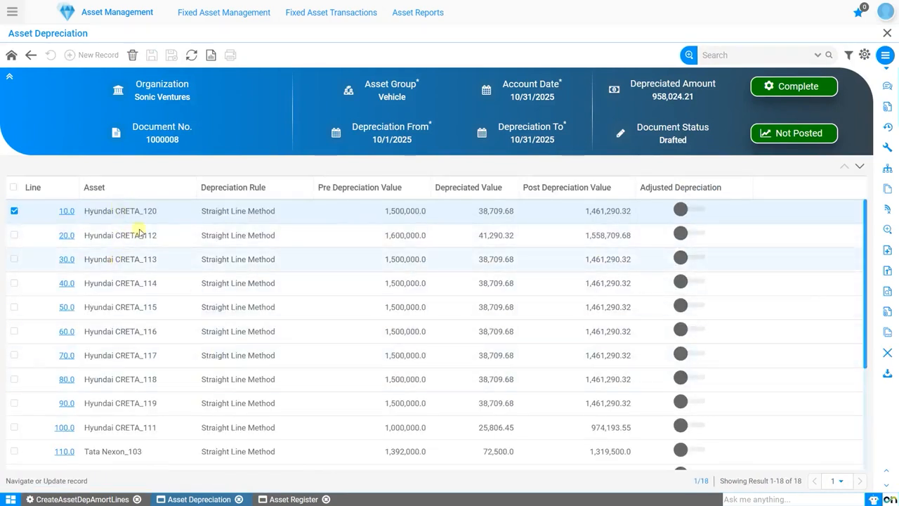
{"action": "scroll", "coordinate": [149, 375], "scroll_direction": "down", "scroll_amount": 2}
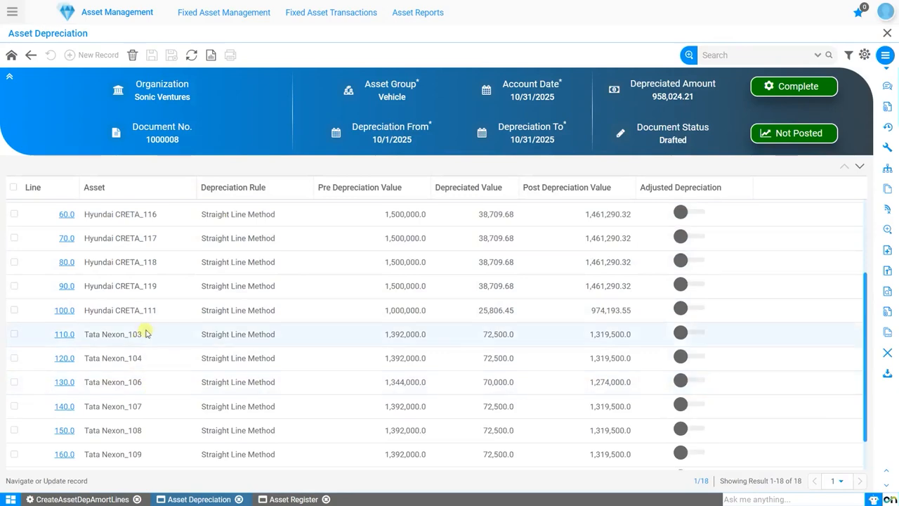
{"action": "scroll", "coordinate": [152, 441], "scroll_direction": "down", "scroll_amount": 2}
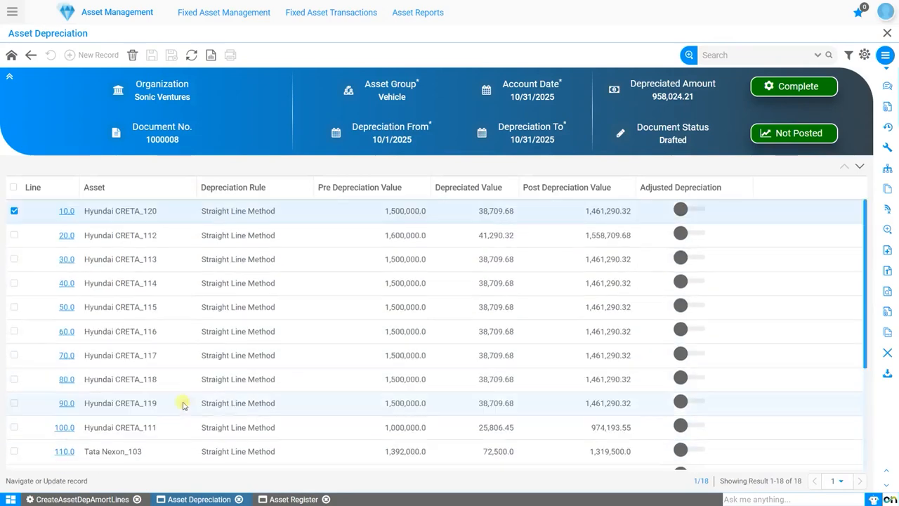
{"action": "left_click", "coordinate": [15, 59]}
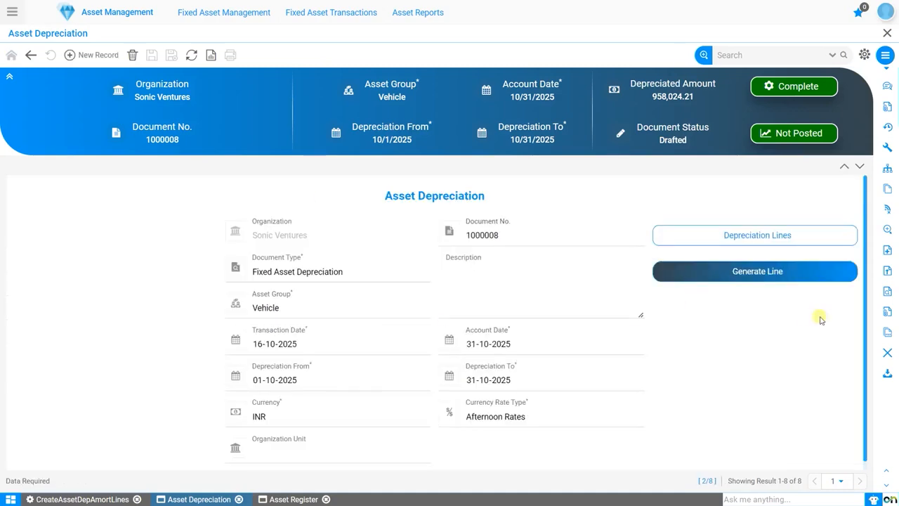
Complete the October depreciation document and post it to create its accounting entries
{"action": "left_click", "coordinate": [784, 88]}
{"action": "left_click", "coordinate": [482, 284]}
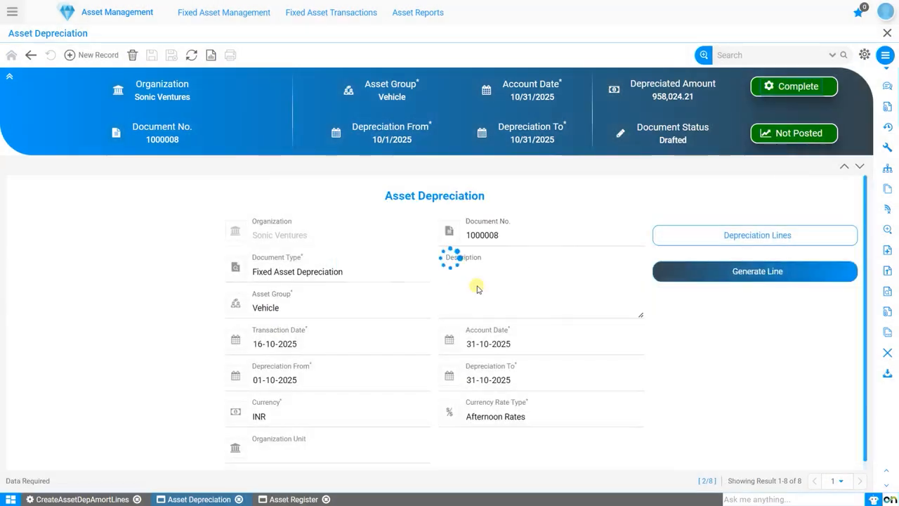
{"action": "left_click", "coordinate": [789, 136]}
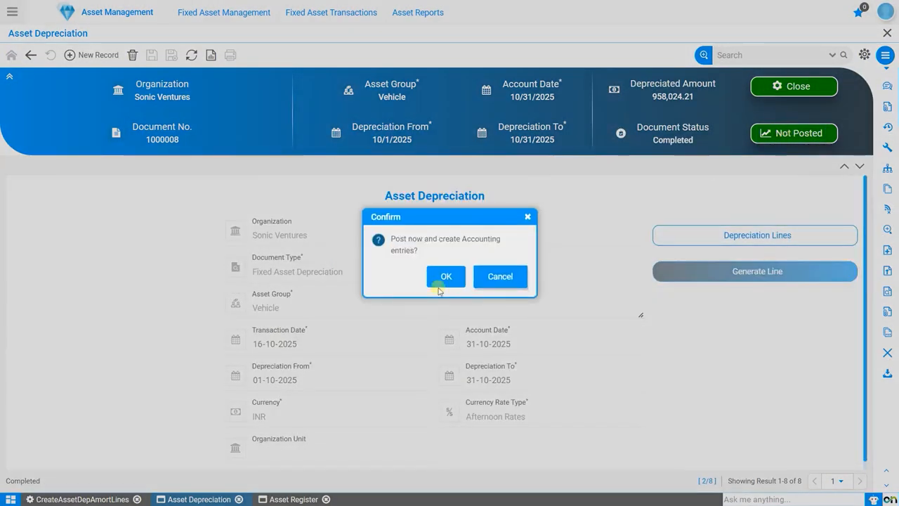
{"action": "left_click", "coordinate": [444, 276]}
{"action": "left_click", "coordinate": [527, 229]}
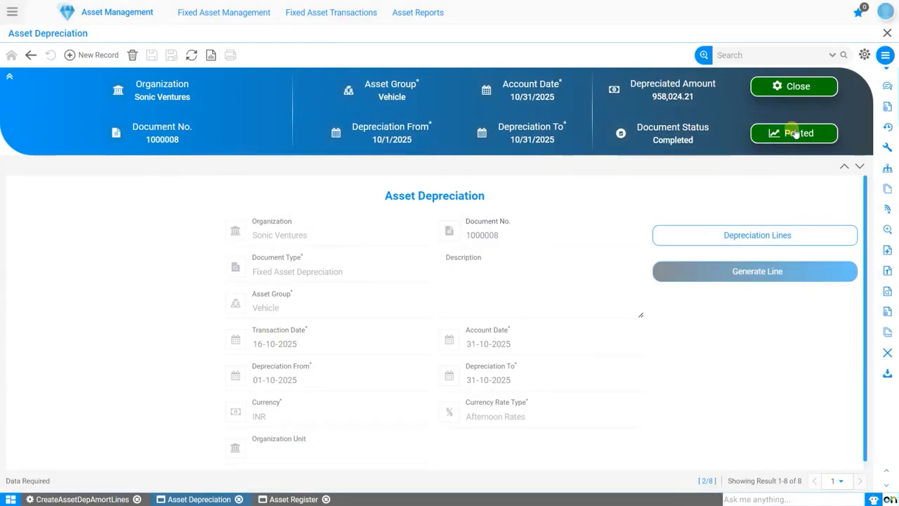
Examine the October document's posted entries in the Account Viewer with a wider Account column, and close the viewer
{"action": "left_click", "coordinate": [768, 134]}
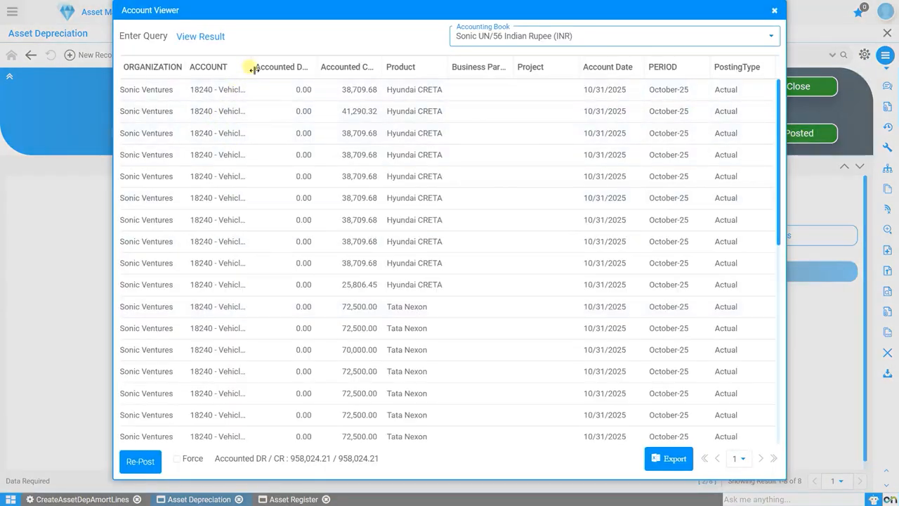
{"action": "left_click_drag", "start_coordinate": [251, 66], "coordinate": [329, 66]}
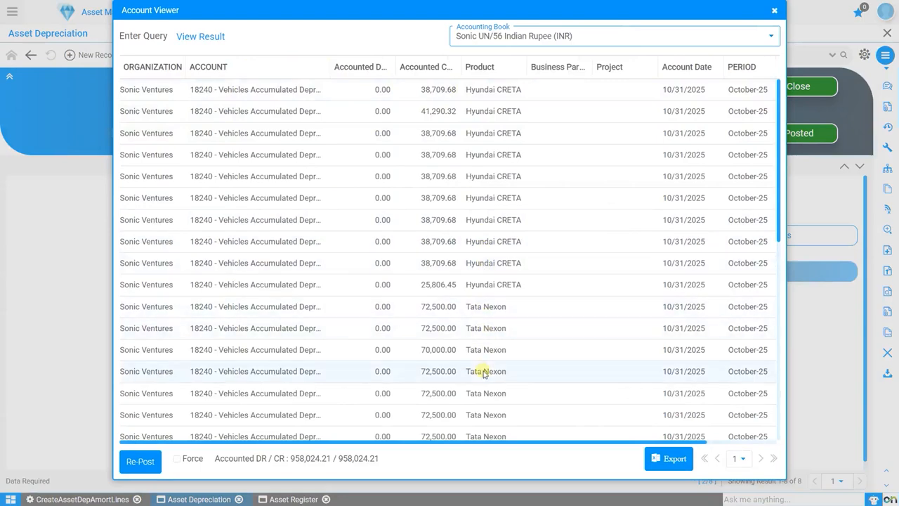
{"action": "scroll", "coordinate": [483, 368], "scroll_direction": "down", "scroll_amount": 5}
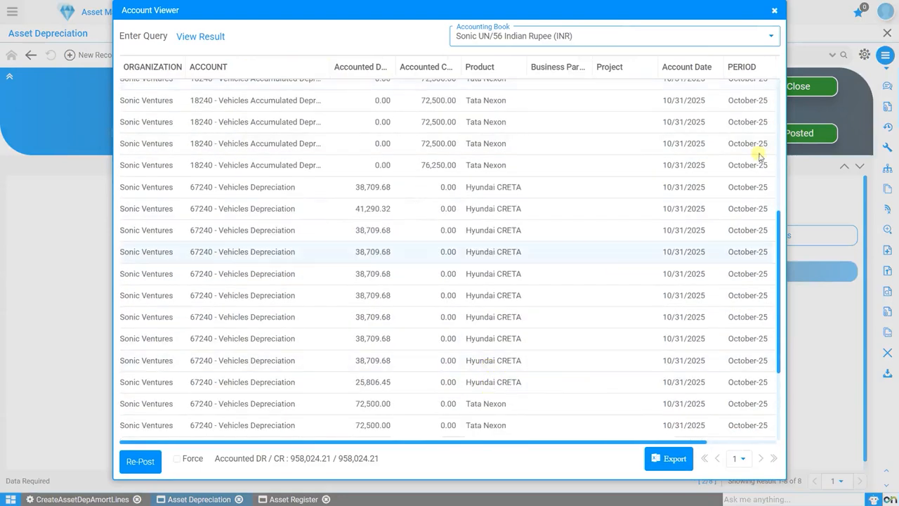
{"action": "left_click", "coordinate": [774, 10]}
Examine the 10/31/2025 line in Tata Nexon_109's asset schedule in the Asset Register, and close the schedule
{"action": "left_click", "coordinate": [295, 498]}
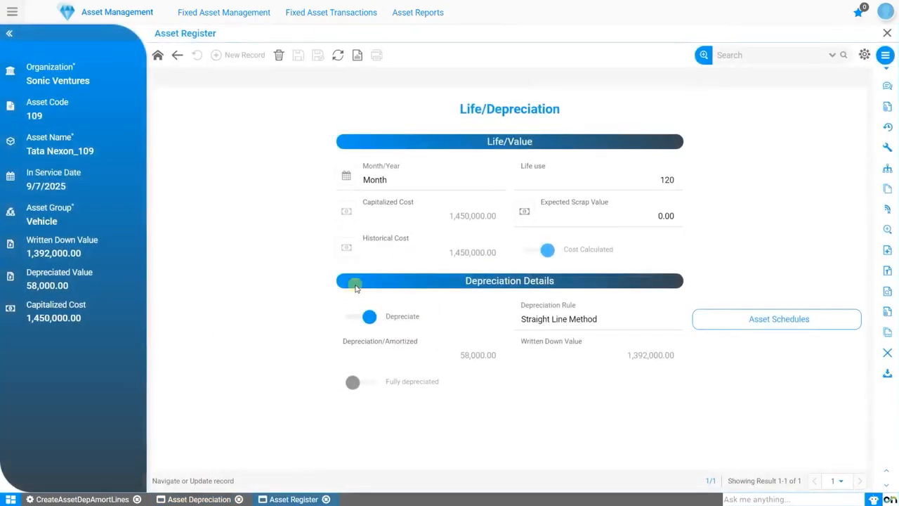
{"action": "left_click", "coordinate": [778, 325]}
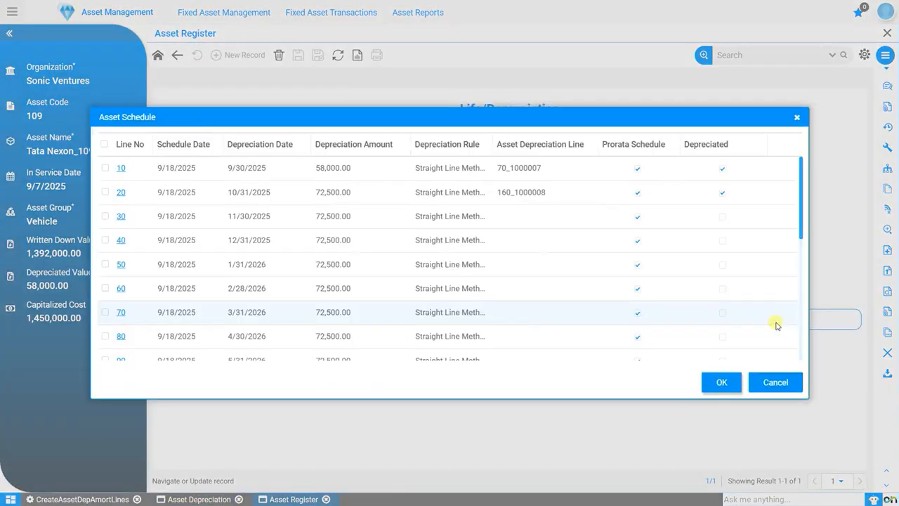
{"action": "left_click", "coordinate": [220, 198]}
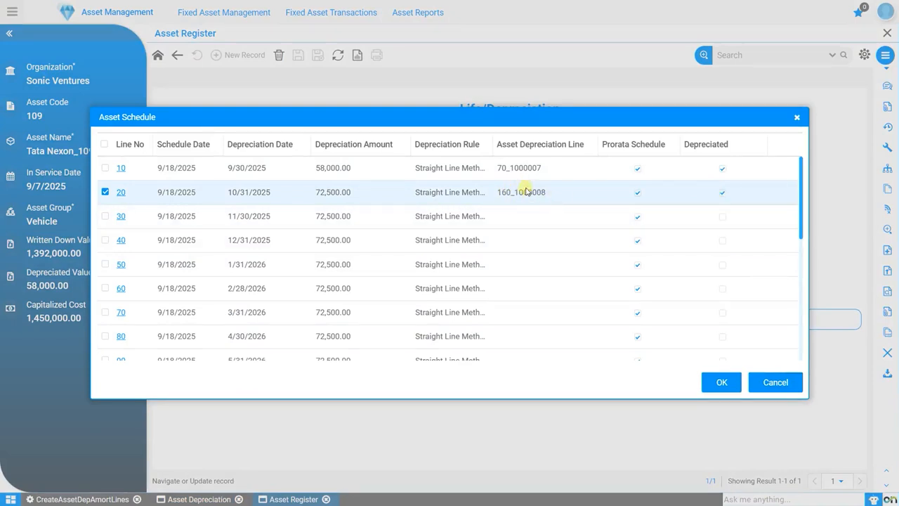
{"action": "left_click", "coordinate": [780, 383]}
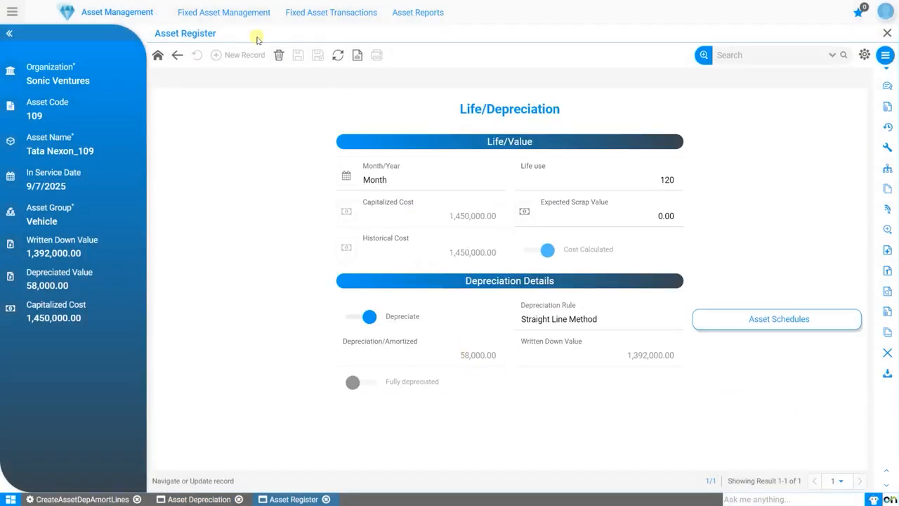
Refresh Tata Nexon_109's Life/Depreciation details to check the Depreciation/Amortized amount, and return to the asset list
{"action": "left_click", "coordinate": [338, 55]}
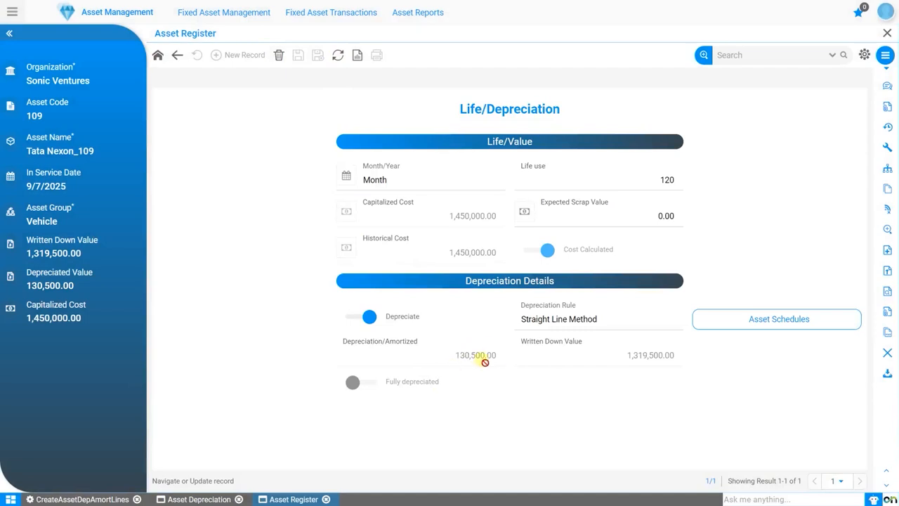
{"action": "left_click", "coordinate": [158, 55]}
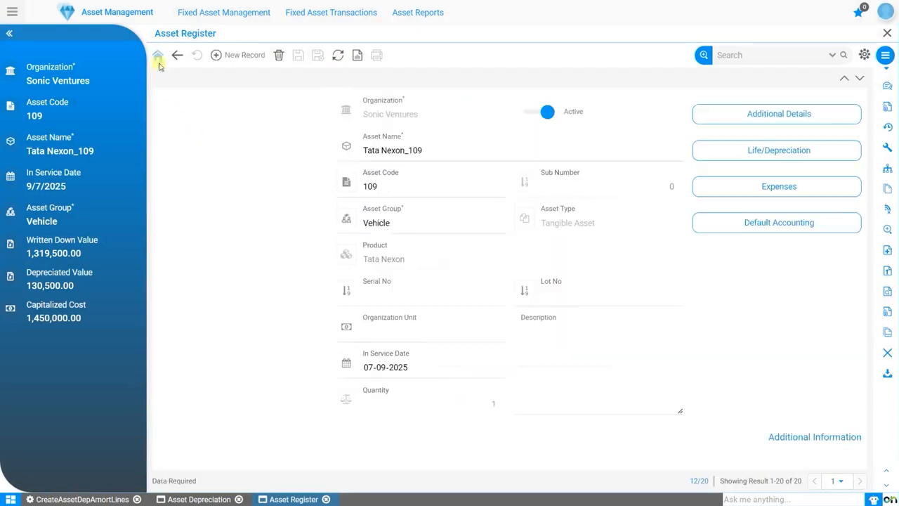
{"action": "left_click", "coordinate": [178, 57]}
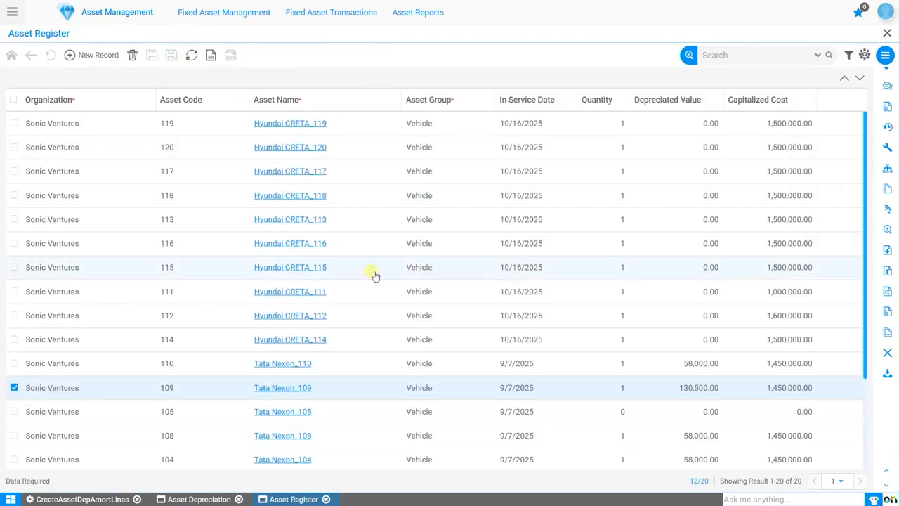
Open Hyundai CRETA_117 and examine its Depreciation/Amortized amount and asset schedule
{"action": "left_click", "coordinate": [315, 169]}
{"action": "left_click", "coordinate": [846, 152]}
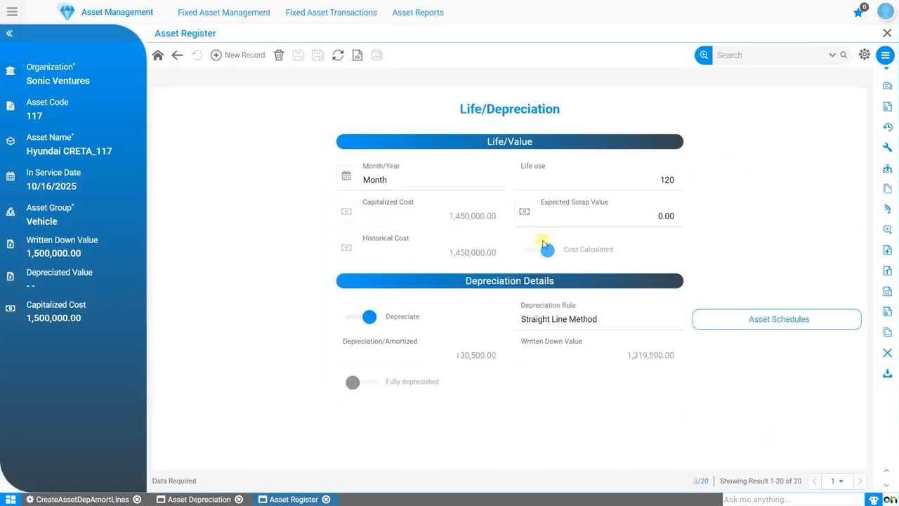
{"action": "double_click", "coordinate": [488, 356]}
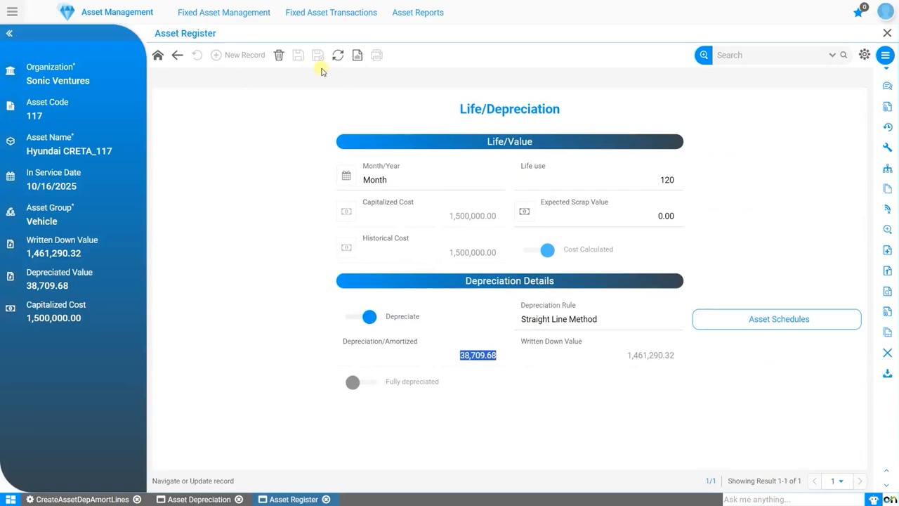
{"action": "left_click", "coordinate": [537, 148]}
{"action": "left_click", "coordinate": [775, 320]}
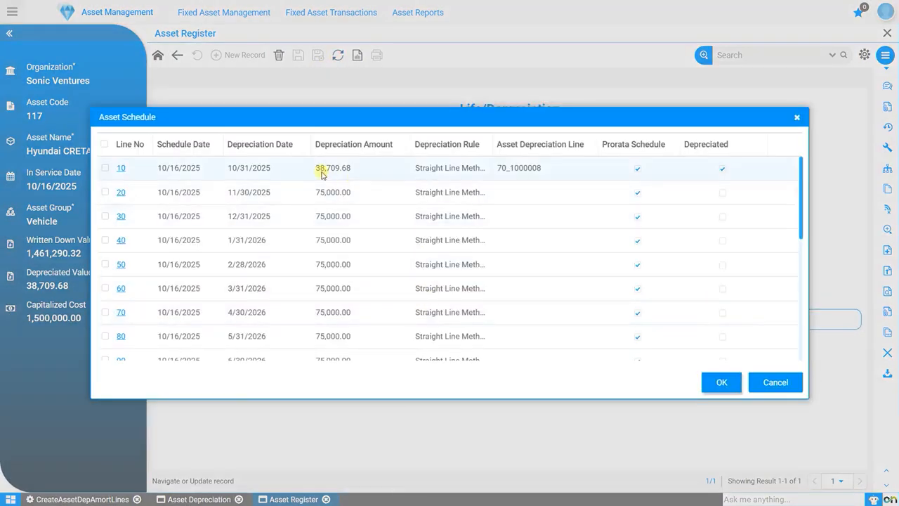